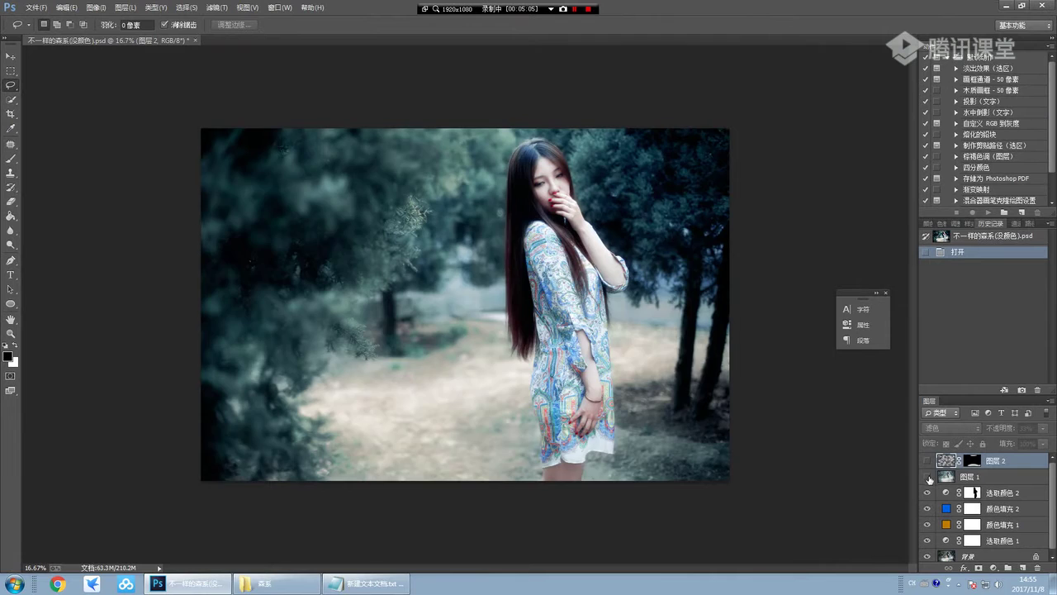
# Hide 图层 2, 图层 1, 选取颜色 2 and the blue fill 颜色填充 2, then select 颜色填充 1.
pyautogui.moveTo(928, 461); pyautogui.dragTo(927, 491)
pyautogui.click(928, 505)
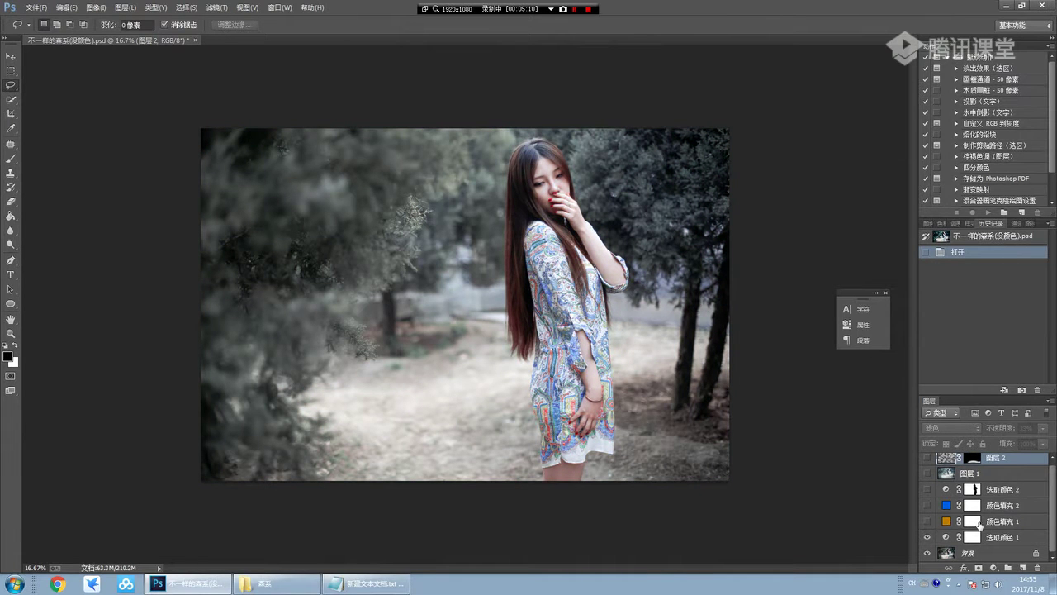
pyautogui.click(950, 525)
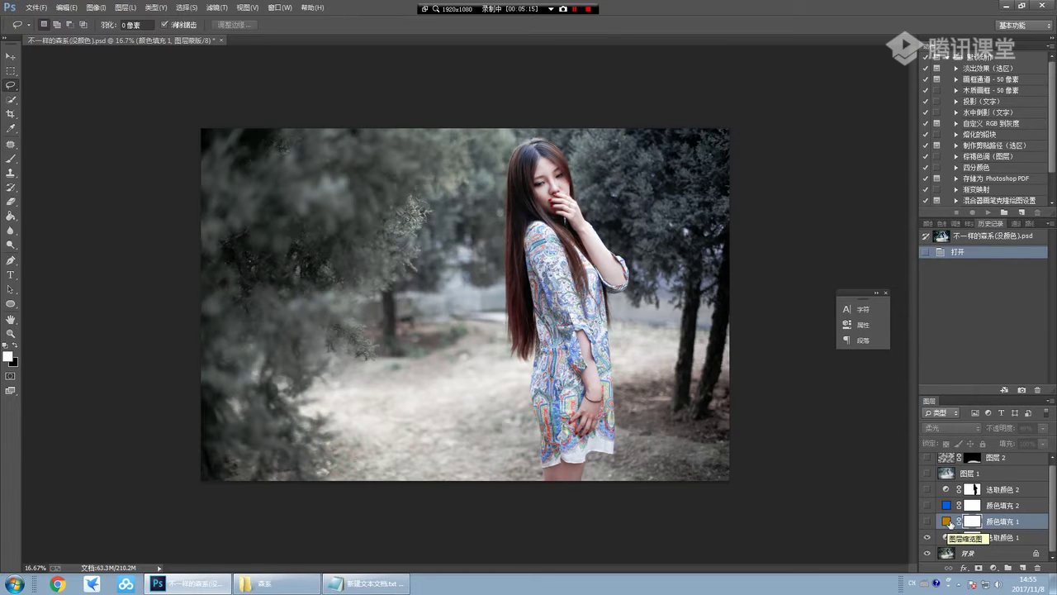
pyautogui.click(948, 522)
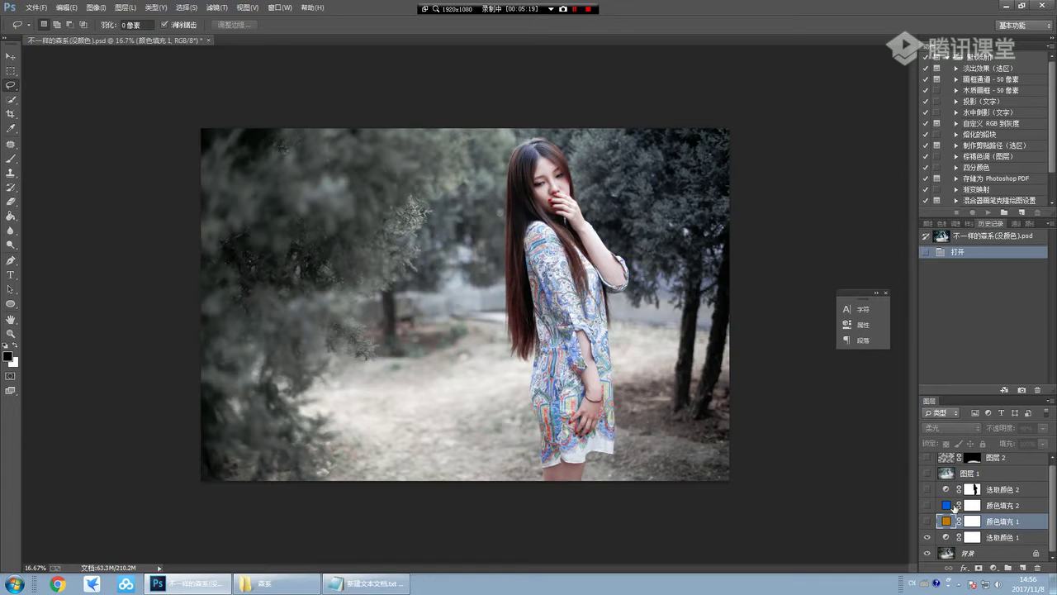
# Alternate the selection between colour fill layers 颜色填充 1 and 颜色填充 2, ending on 颜色填充 1.
pyautogui.click(955, 507)
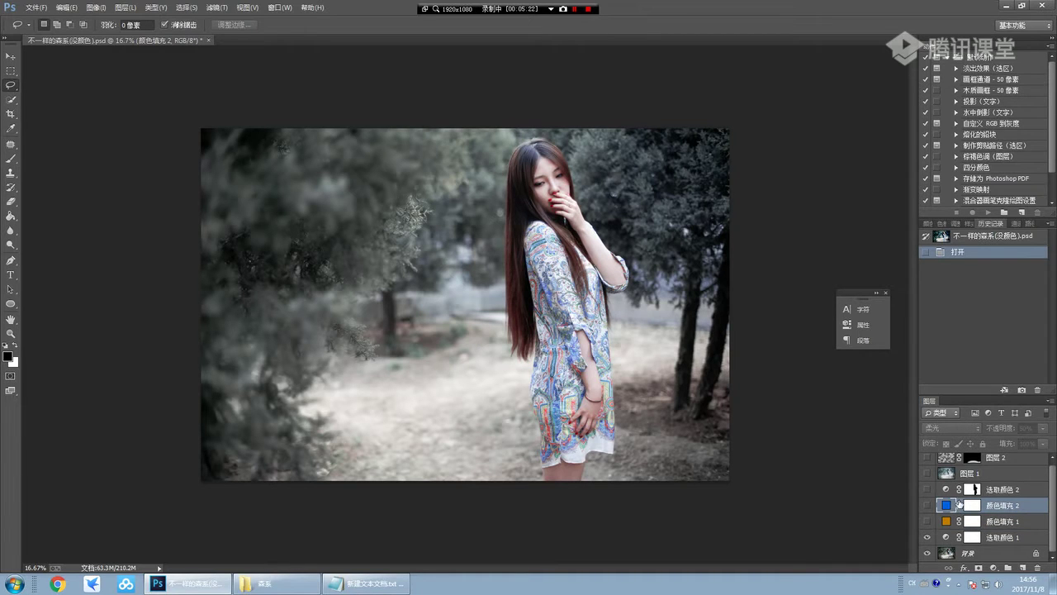
pyautogui.click(987, 517)
pyautogui.click(989, 507)
pyautogui.click(989, 521)
pyautogui.click(989, 506)
pyautogui.click(989, 521)
pyautogui.click(989, 506)
pyautogui.click(989, 506)
pyautogui.click(956, 522)
# Hide both colour fill layers and select 颜色填充 1 and 颜色填充 2 together.
pyautogui.click(928, 521)
pyautogui.click(928, 506)
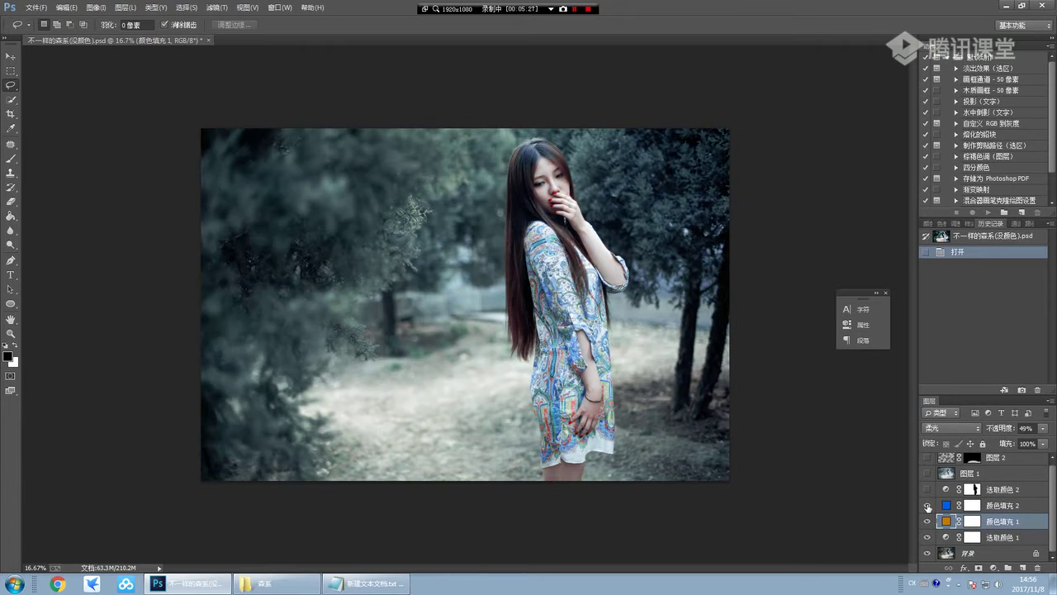
pyautogui.moveTo(928, 507); pyautogui.dragTo(930, 521)
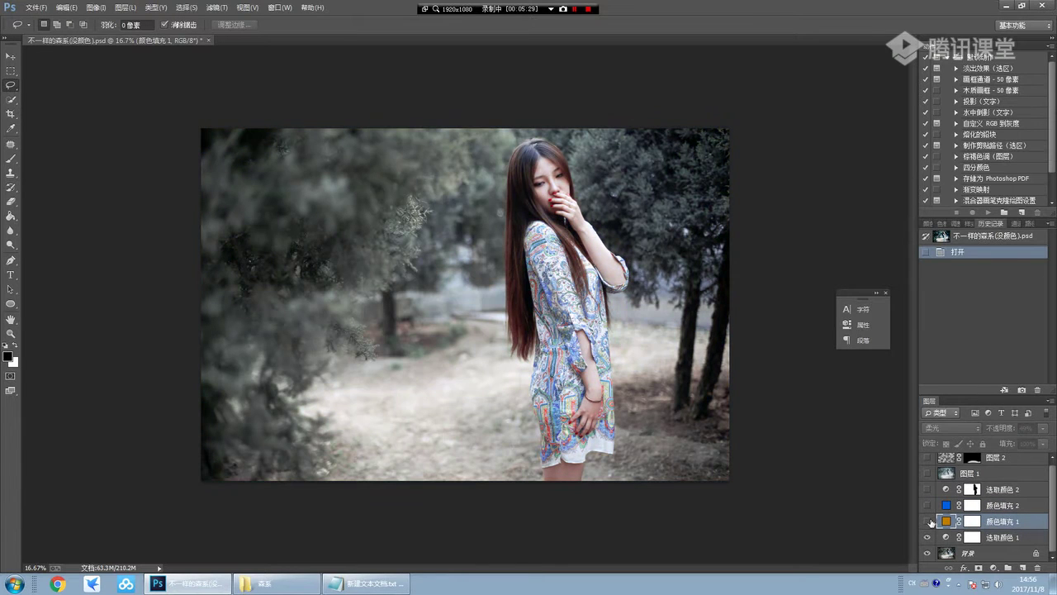
pyautogui.keyDown('ctrl'); pyautogui.click(991, 507); pyautogui.keyUp('ctrl')
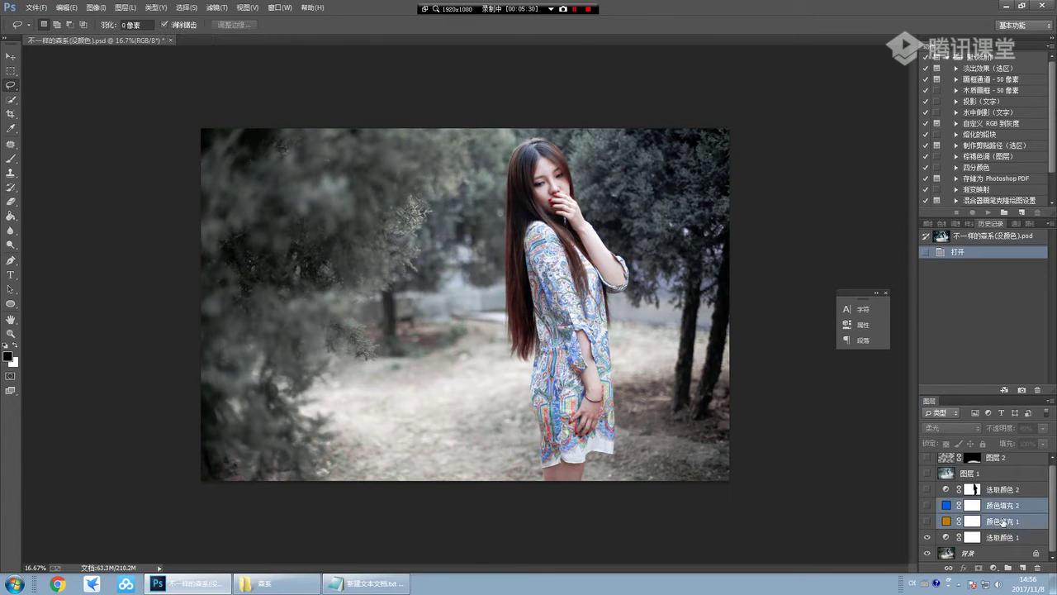
# Group 颜色填充 1 and 颜色填充 2 into 组 1 and toggle its visibility to compare.
pyautogui.click(1008, 568)
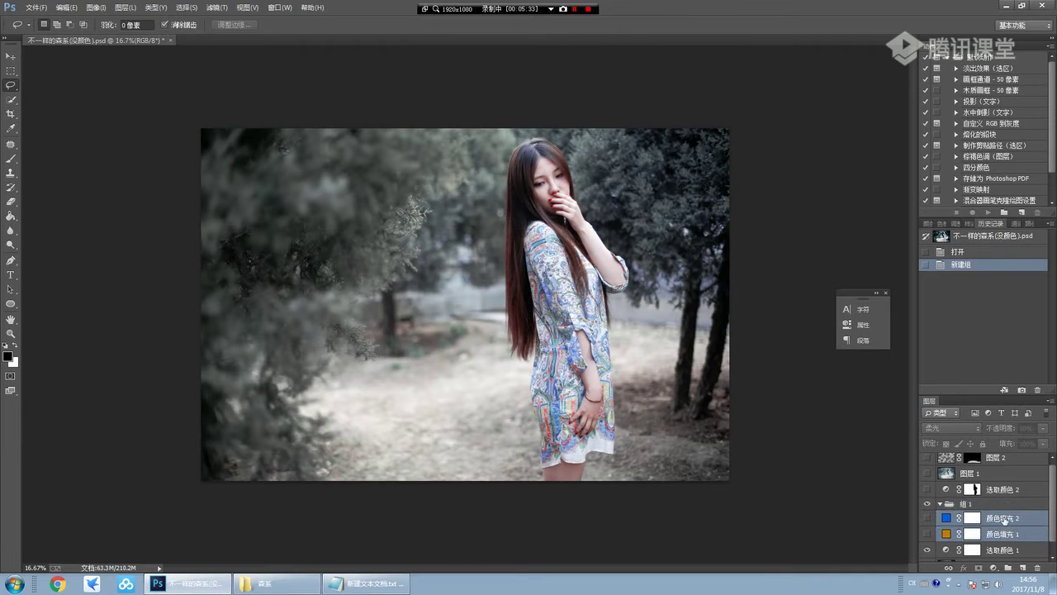
pyautogui.moveTo(1004, 519)
pyautogui.mouseDown()
pyautogui.moveTo(968, 515)
pyautogui.moveTo(929, 534)
pyautogui.mouseUp()
pyautogui.click(928, 504)
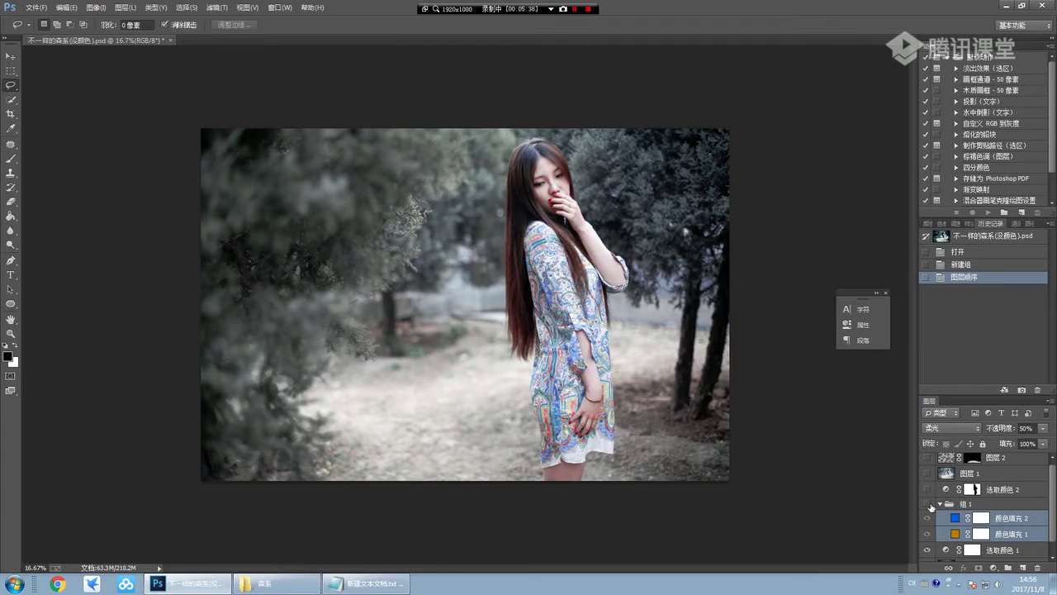
pyautogui.click(928, 503)
pyautogui.click(928, 504)
pyautogui.click(929, 504)
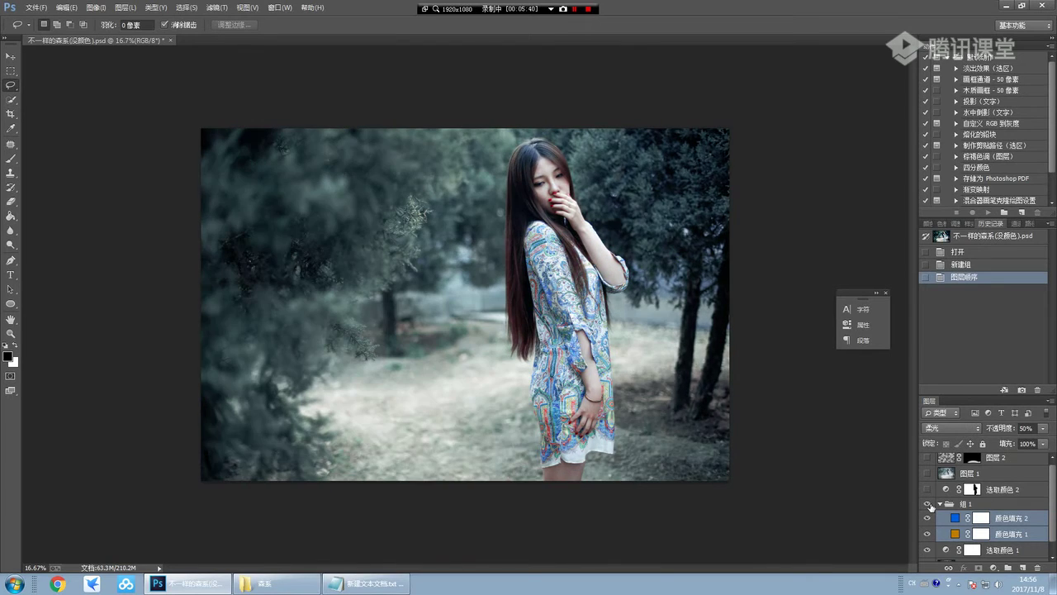
# Zoom in and toggle 组 1 on and off repeatedly, leaving the teal tint visible.
pyautogui.scroll(2, 916, 487)
pyautogui.scroll(3, 916, 483)
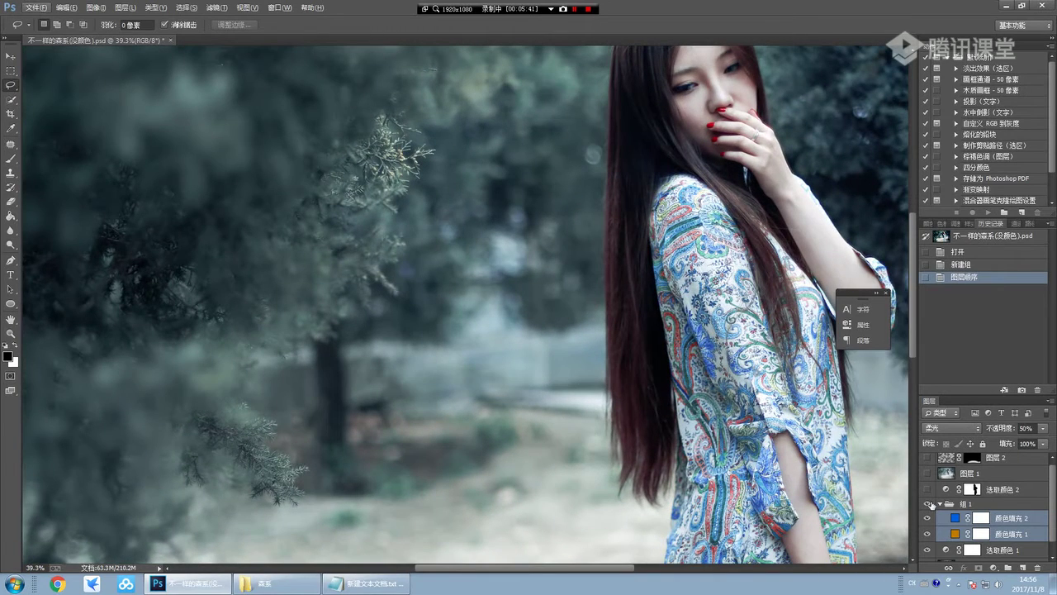
pyautogui.click(929, 503)
pyautogui.click(928, 504)
pyautogui.click(928, 504)
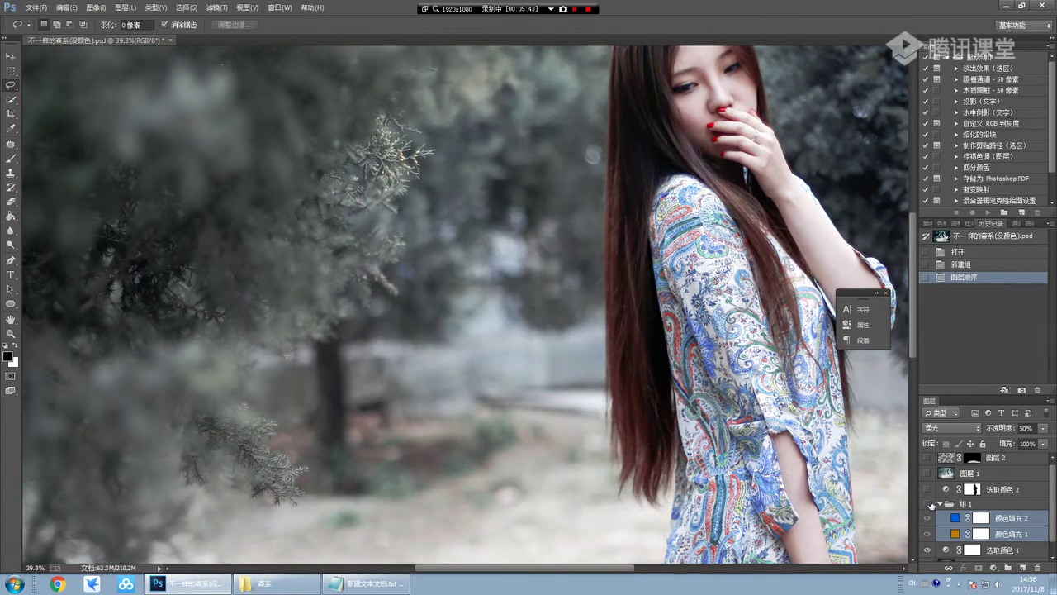
pyautogui.click(929, 504)
pyautogui.click(928, 504)
pyautogui.click(929, 504)
pyautogui.click(928, 504)
pyautogui.click(928, 504)
pyautogui.click(929, 504)
pyautogui.click(928, 504)
# Compare 组 1 and the blue fill layer on and off, ending with both visible.
pyautogui.scroll(-3, 385, 238)
pyautogui.press('alt')
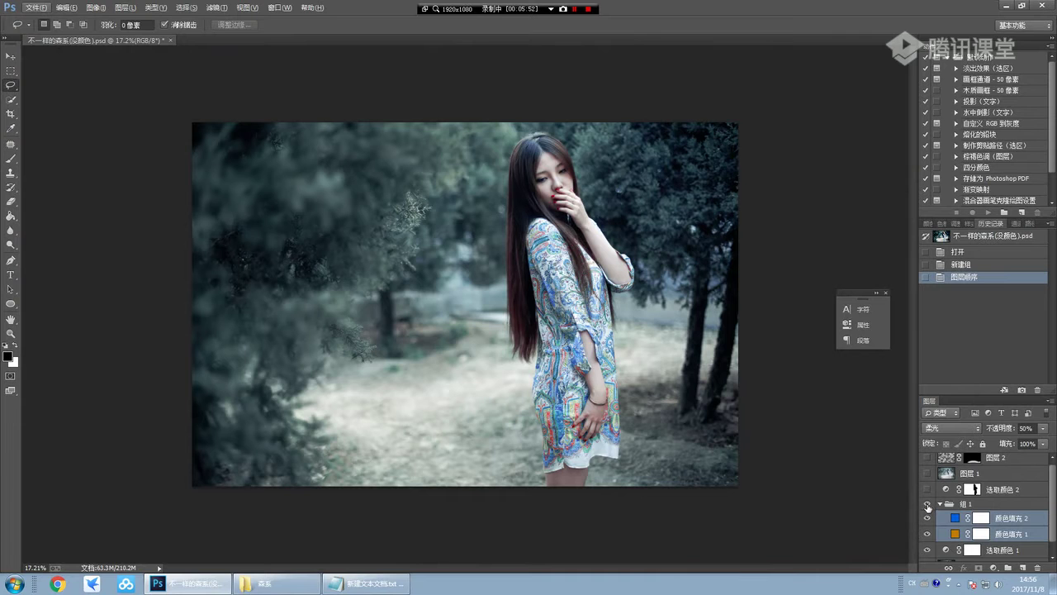
pyautogui.click(928, 504)
pyautogui.click(928, 504)
pyautogui.click(928, 504)
pyautogui.click(928, 504)
pyautogui.click(927, 518)
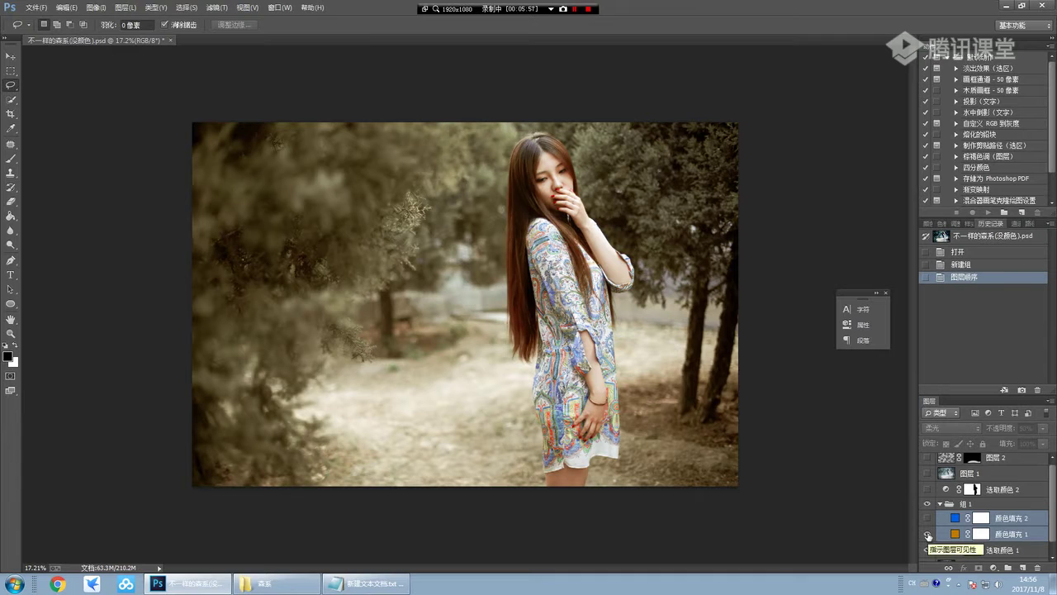
pyautogui.click(927, 518)
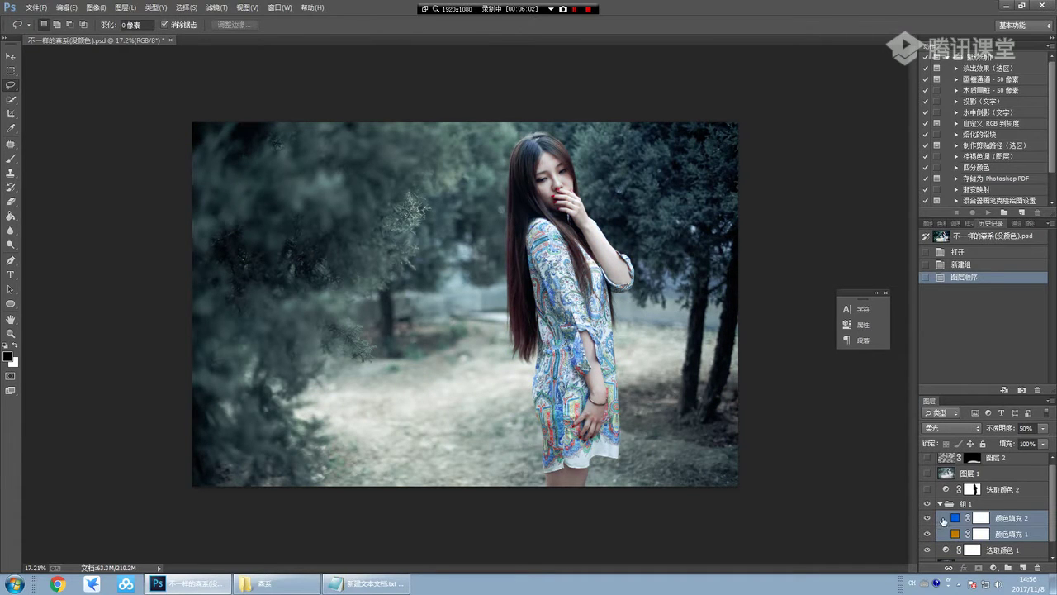
pyautogui.click(248, 582)
# Refresh the 森系 folder and open 1.jpg in Windows Photo Viewer.
pyautogui.rightClick(377, 182)
pyautogui.click(401, 221)
pyautogui.doubleClick(133, 102)
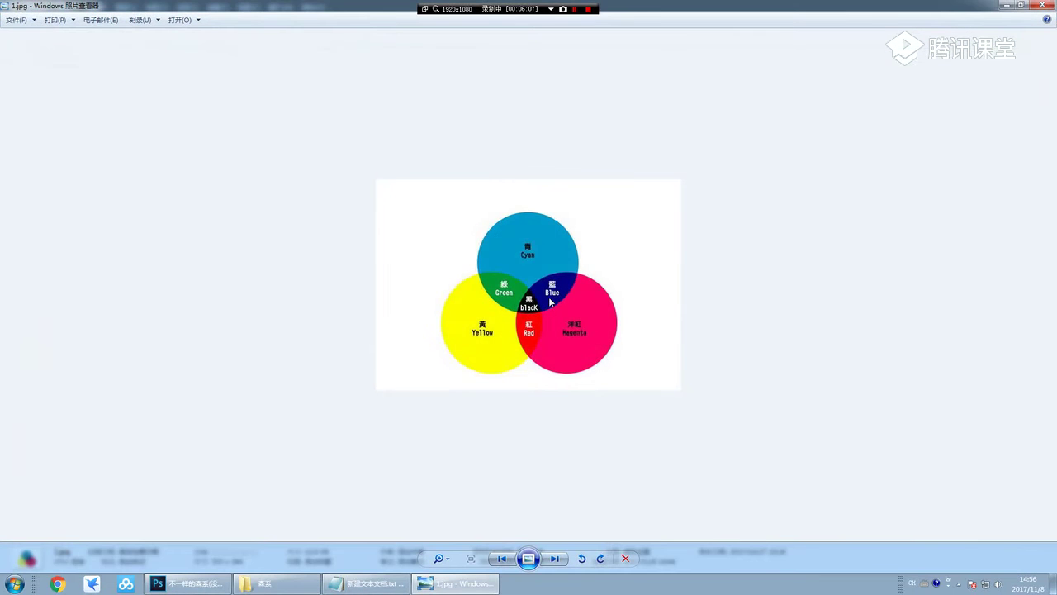
# Flip between the CMY circles 1.jpg and the primaries diagram, ending on 1.jpg, then return to Photoshop.
pyautogui.press('Right')
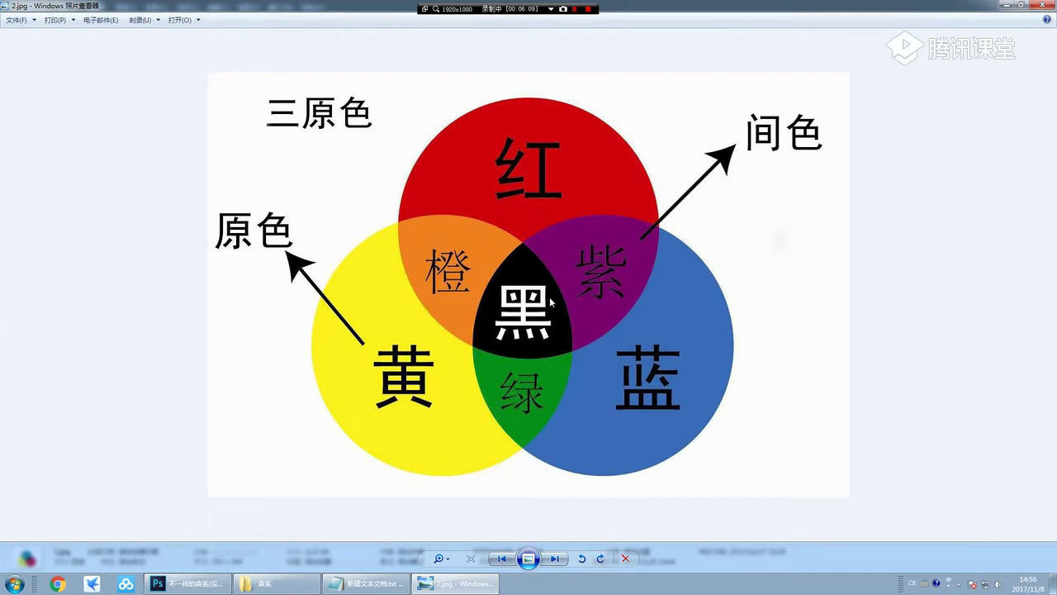
pyautogui.press('Left')
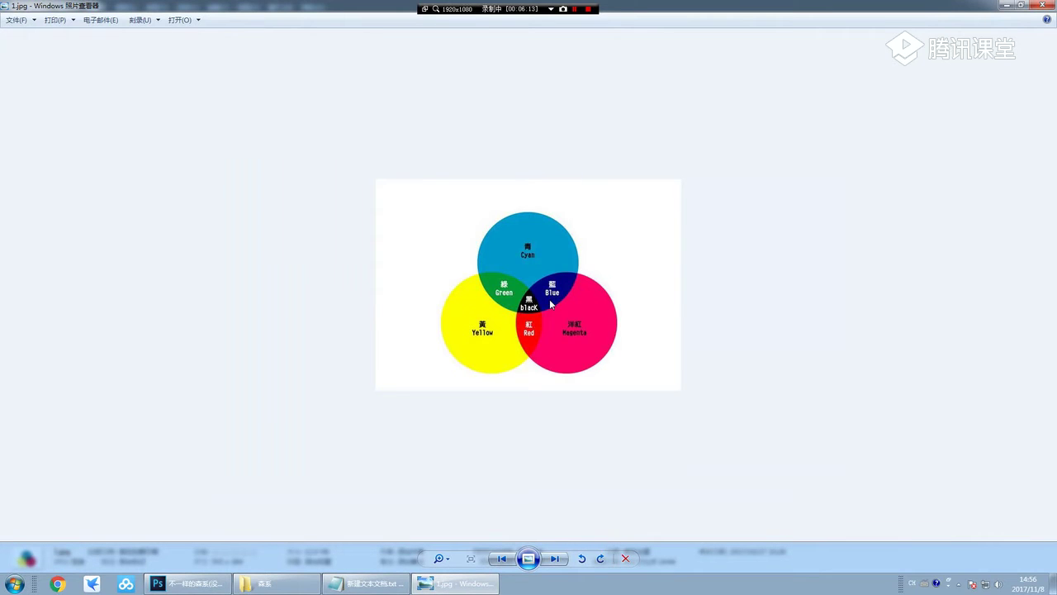
pyautogui.press('Right')
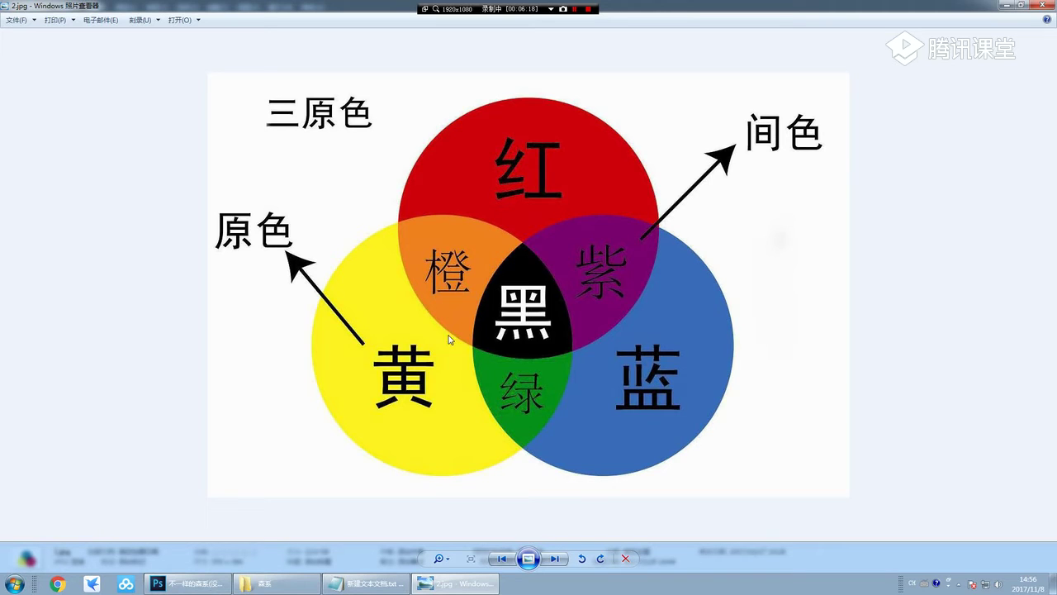
pyautogui.press('Left')
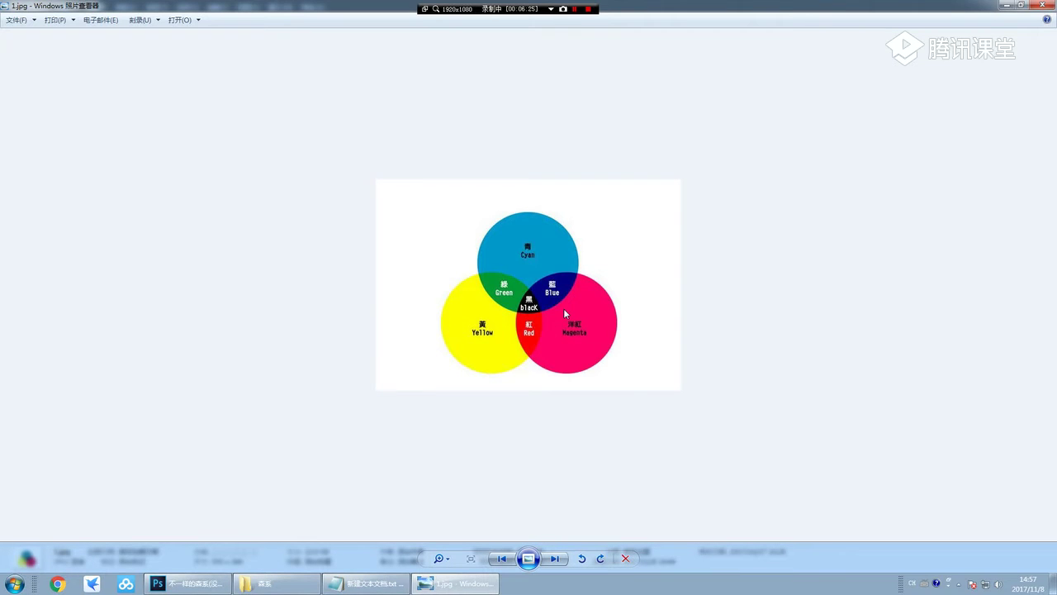
pyautogui.press('Right')
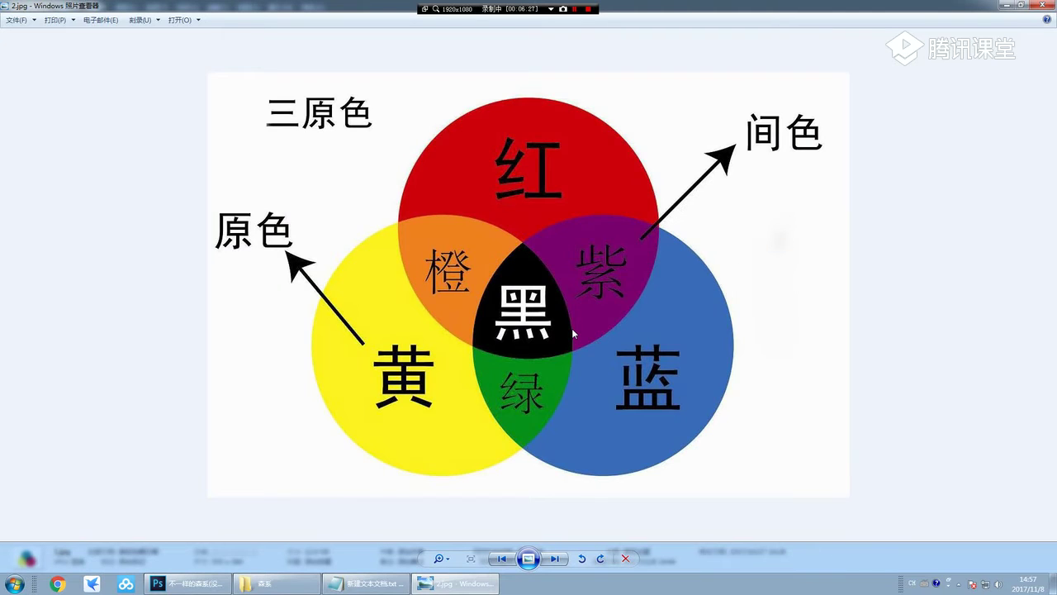
pyautogui.press('Left')
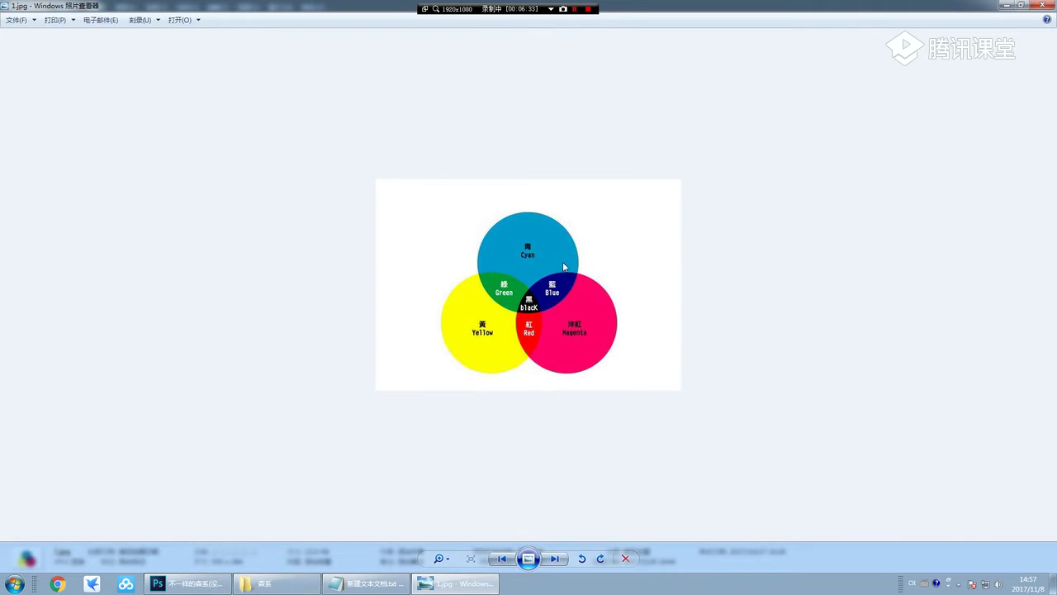
pyautogui.press('Right')
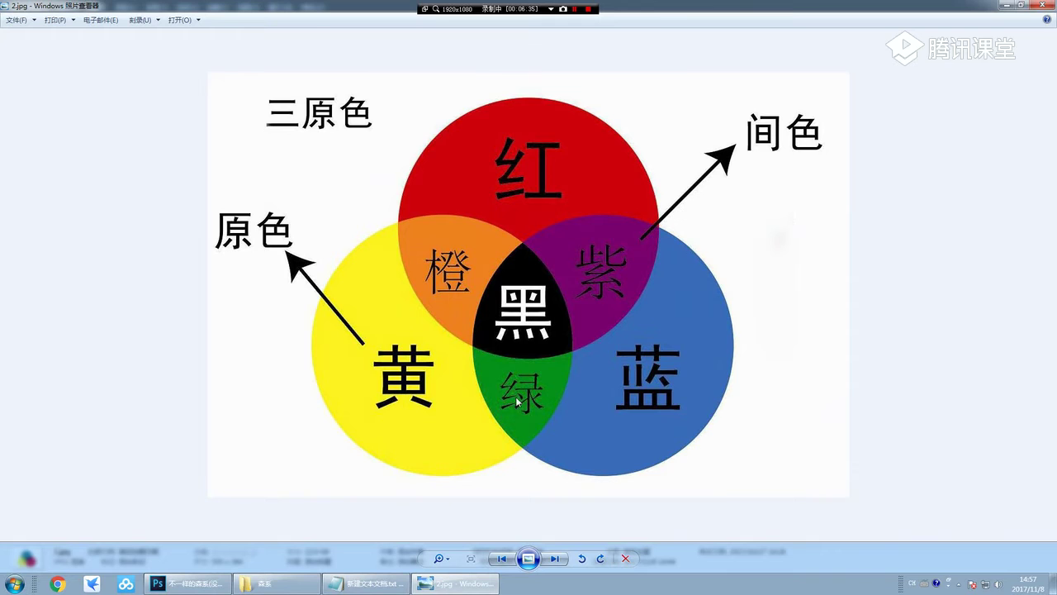
pyautogui.press('Left')
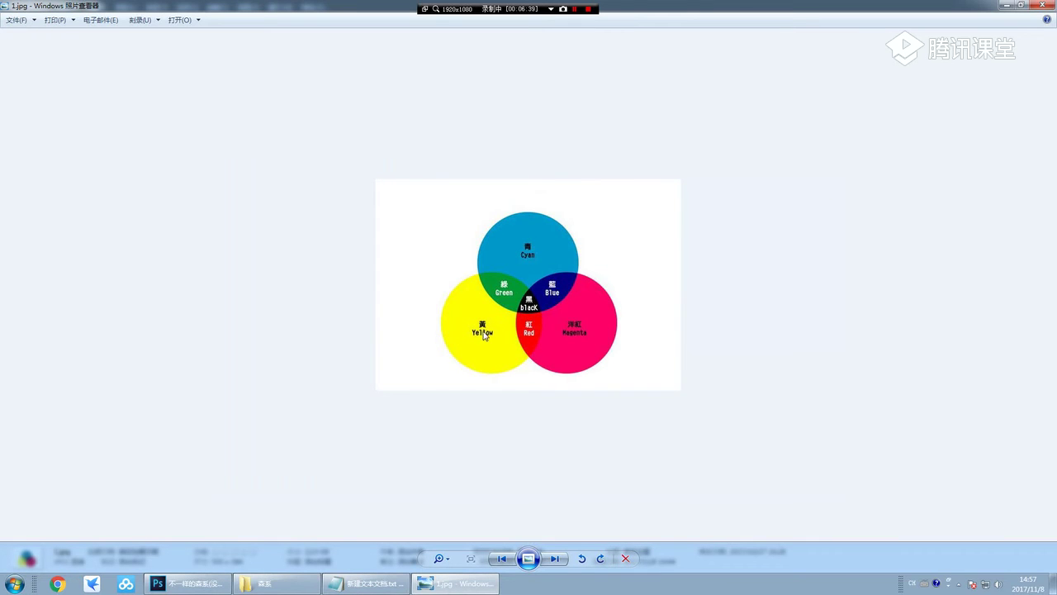
pyautogui.press('Right')
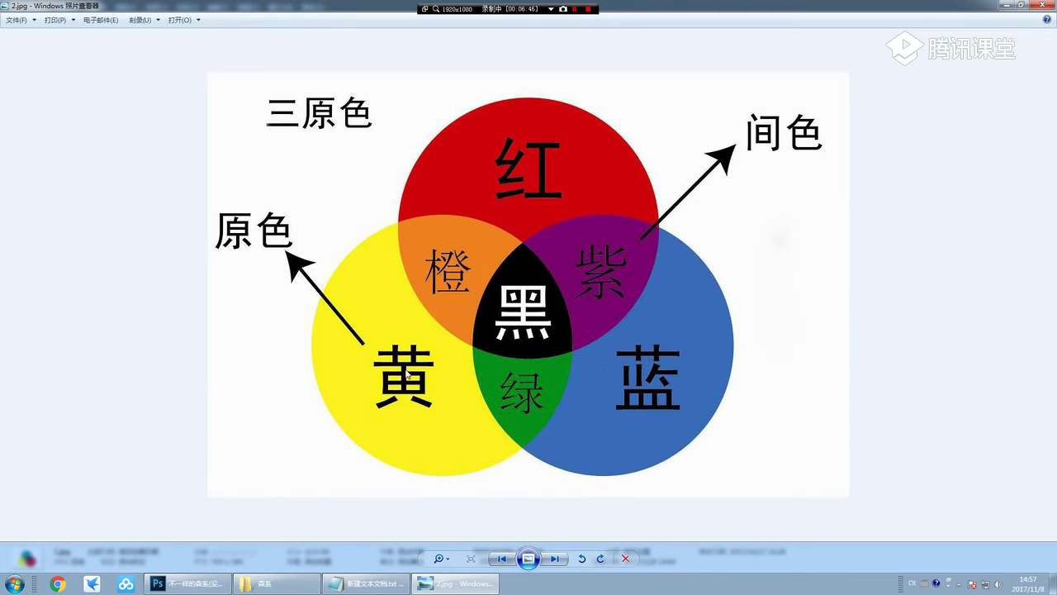
pyautogui.press('Left')
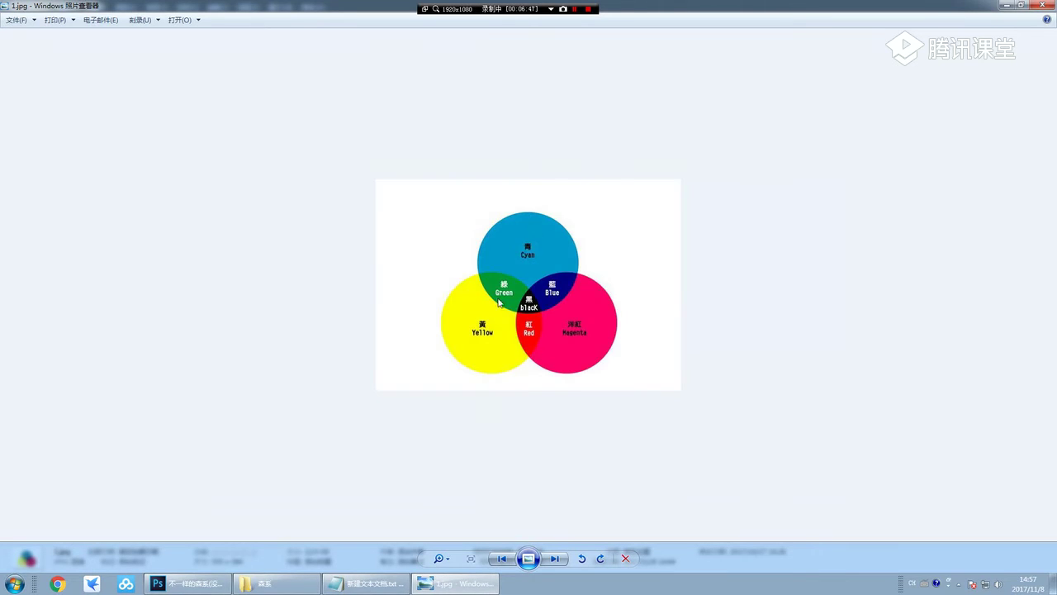
pyautogui.click(210, 583)
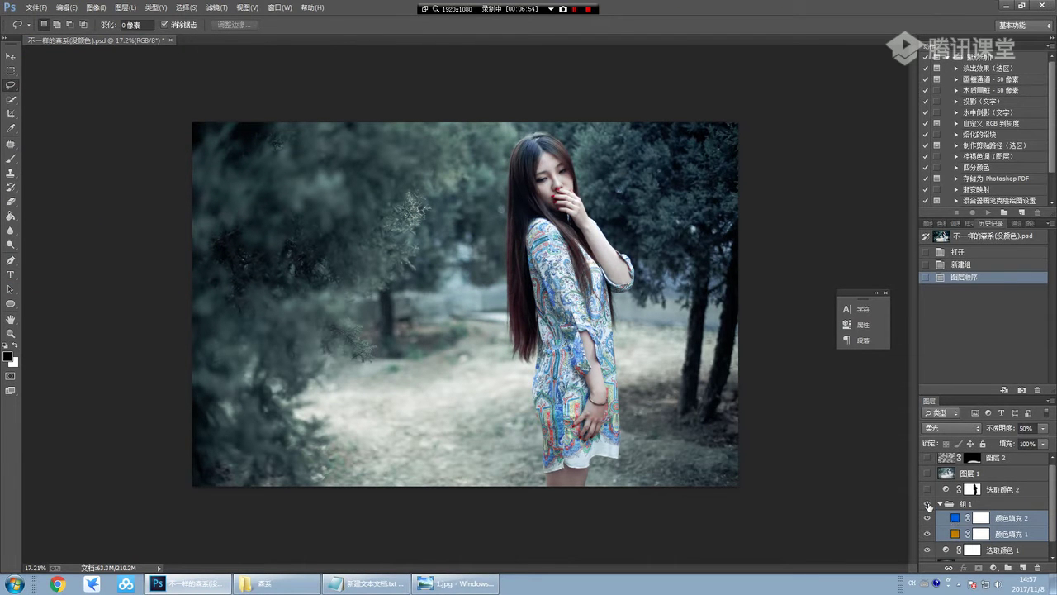
# Toggle Group 1 on and off to compare the teal tint against the untinted photo.
pyautogui.click(927, 503)
pyautogui.click(927, 503)
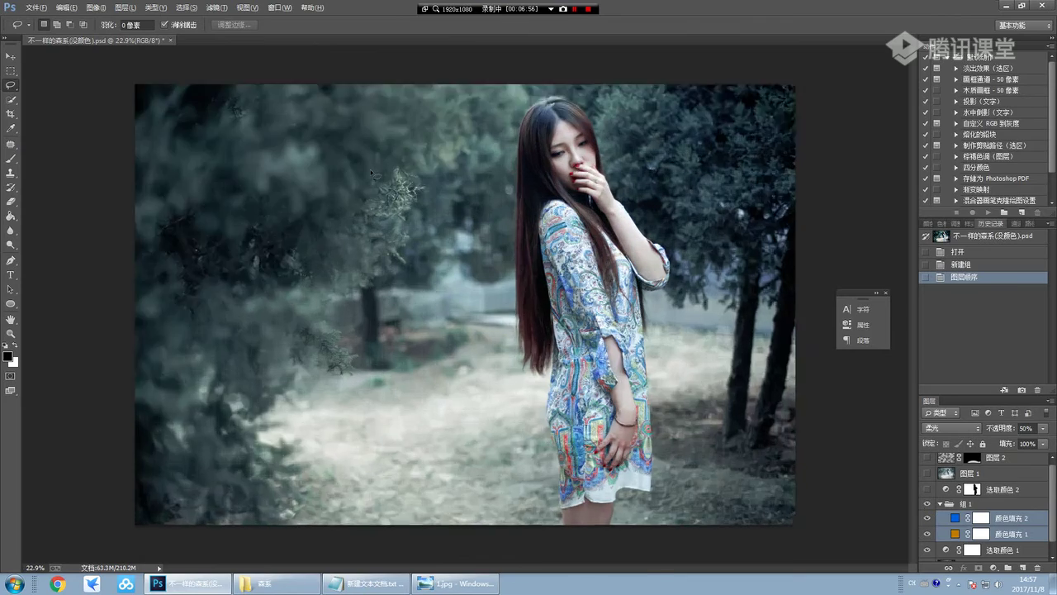
pyautogui.scroll(5, 413, 218)
pyautogui.click(927, 504)
pyautogui.click(927, 504)
pyautogui.click(927, 504)
pyautogui.click(927, 504)
pyautogui.click(928, 504)
pyautogui.click(927, 504)
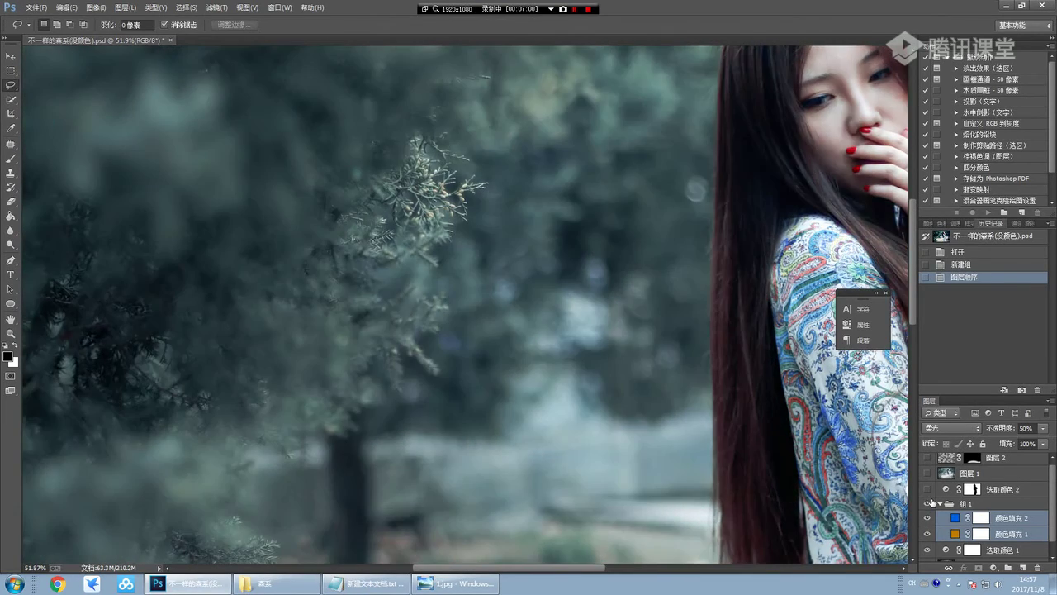
# Compare Group 1 once more, then view and close the colour diagram in Photo Viewer.
pyautogui.scroll(-3, 405, 309)
pyautogui.scroll(-2, 405, 309)
pyautogui.click(927, 503)
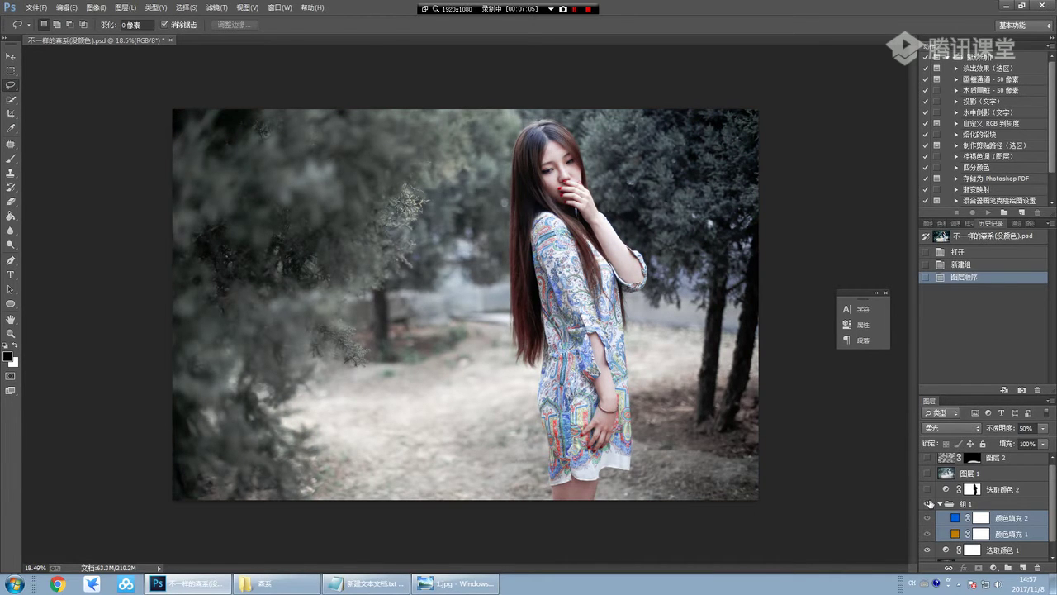
pyautogui.click(928, 504)
pyautogui.click(927, 503)
pyautogui.click(927, 503)
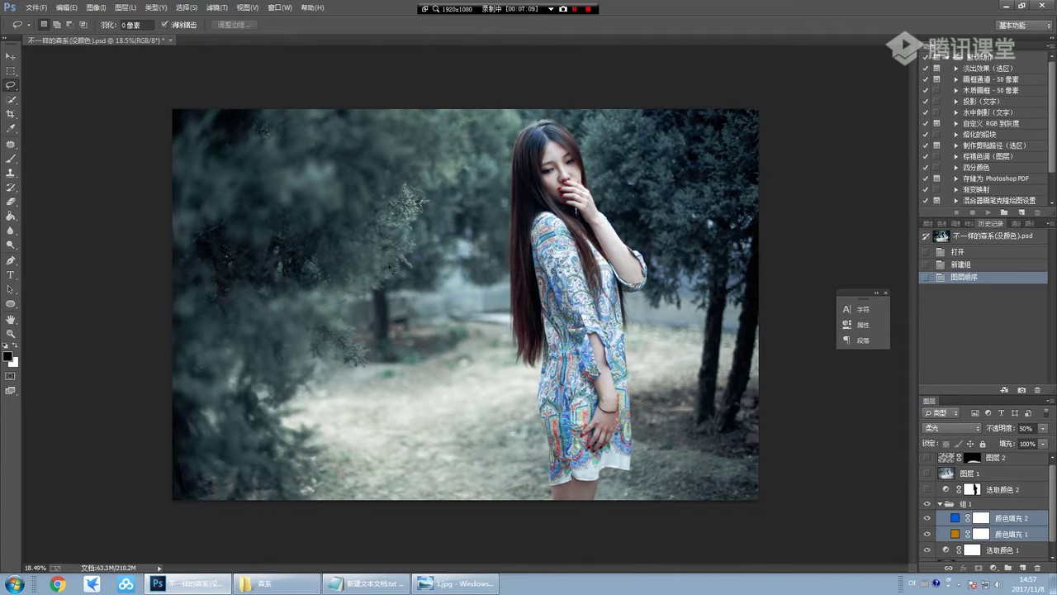
pyautogui.click(454, 583)
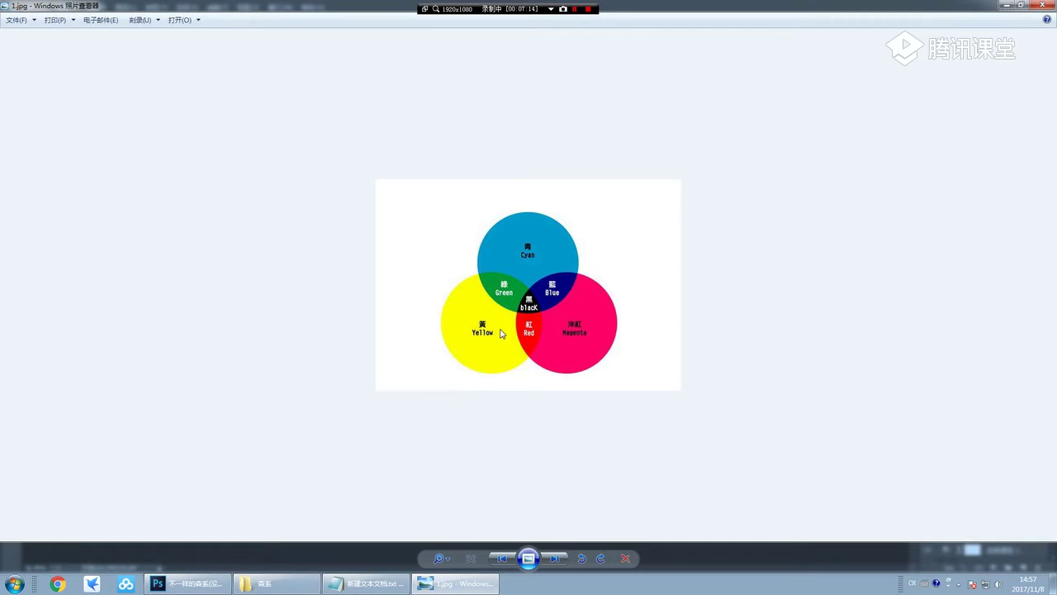
pyautogui.click(1043, 5)
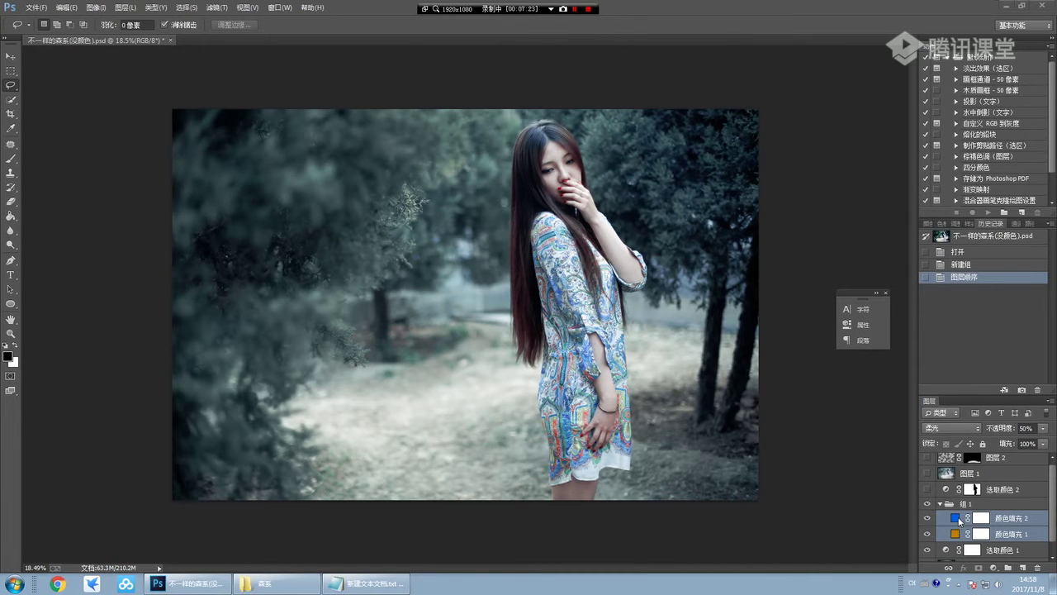
# Hide 组 1 and add a Solid Color fill layer above 选取颜色 2, shifting its hue to green.
pyautogui.click(927, 503)
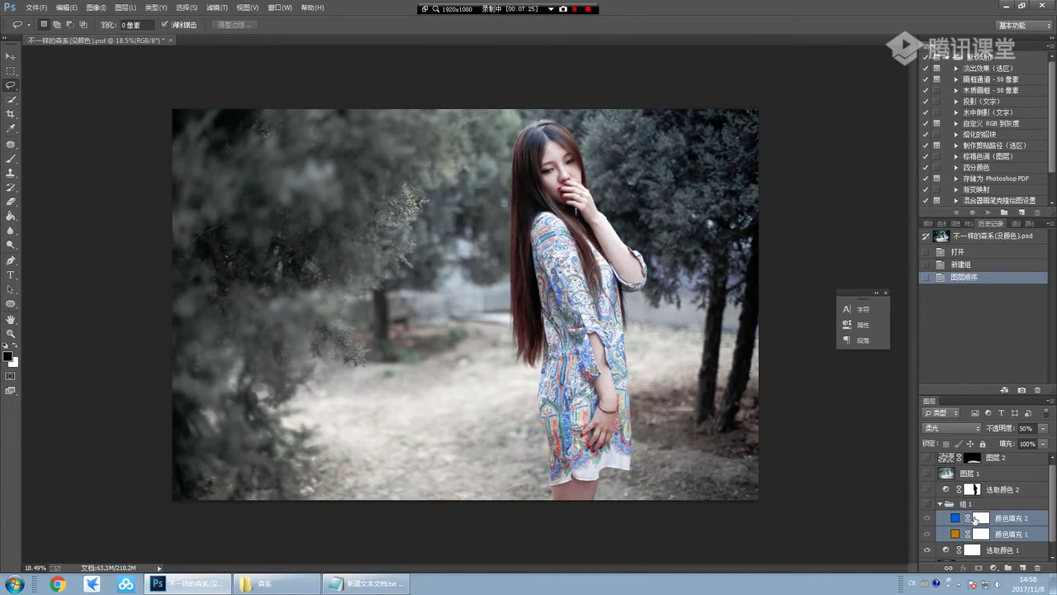
pyautogui.click(992, 496)
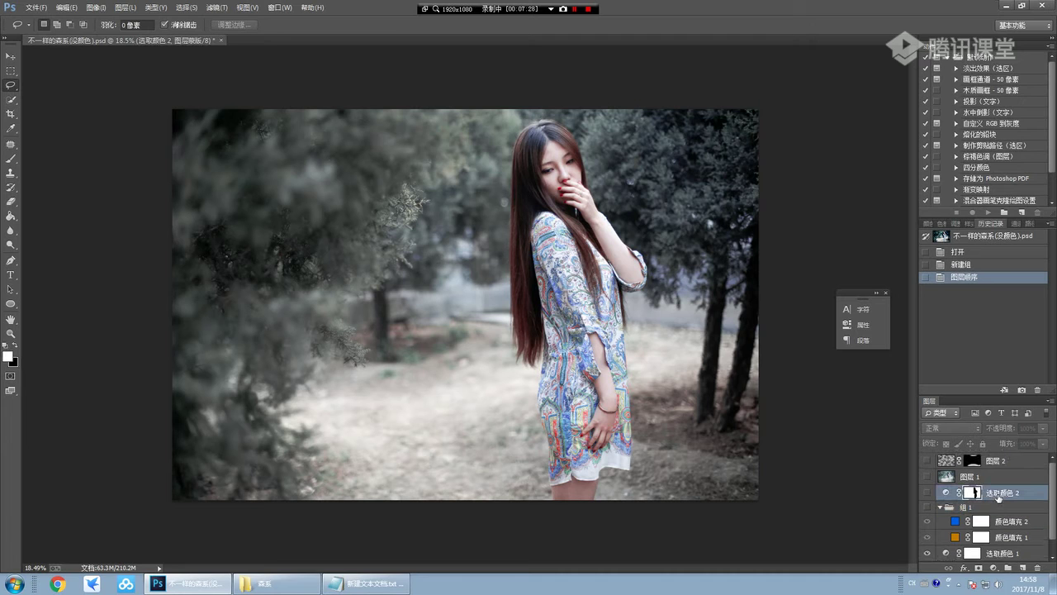
pyautogui.click(994, 570)
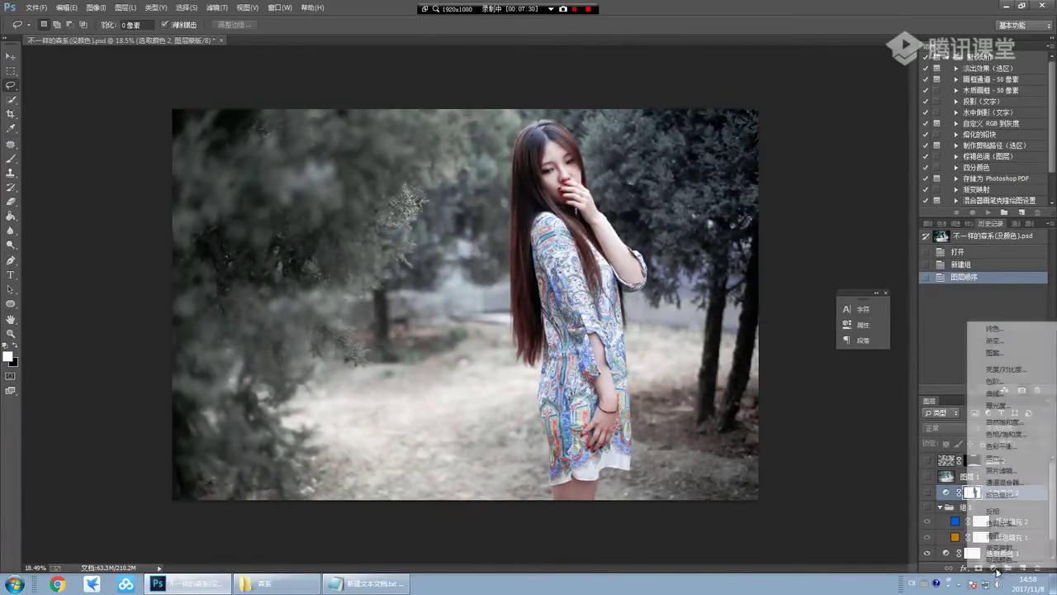
pyautogui.click(1003, 330)
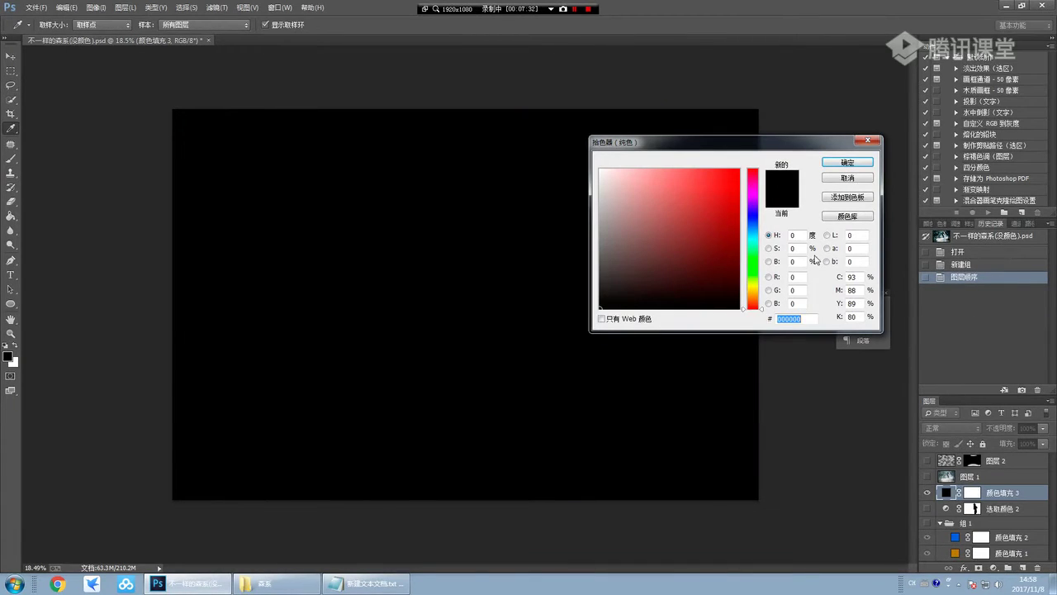
pyautogui.click(752, 259)
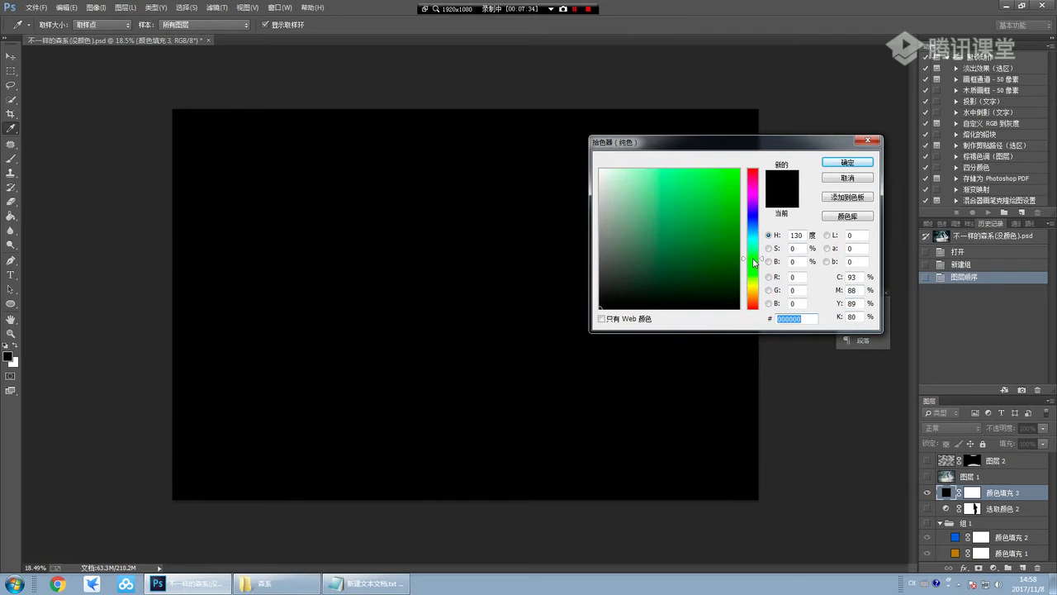
# Set the fill colour to 00910f, then try Soft Light and Normal blend modes.
pyautogui.write('00910f')
pyautogui.click(847, 162)
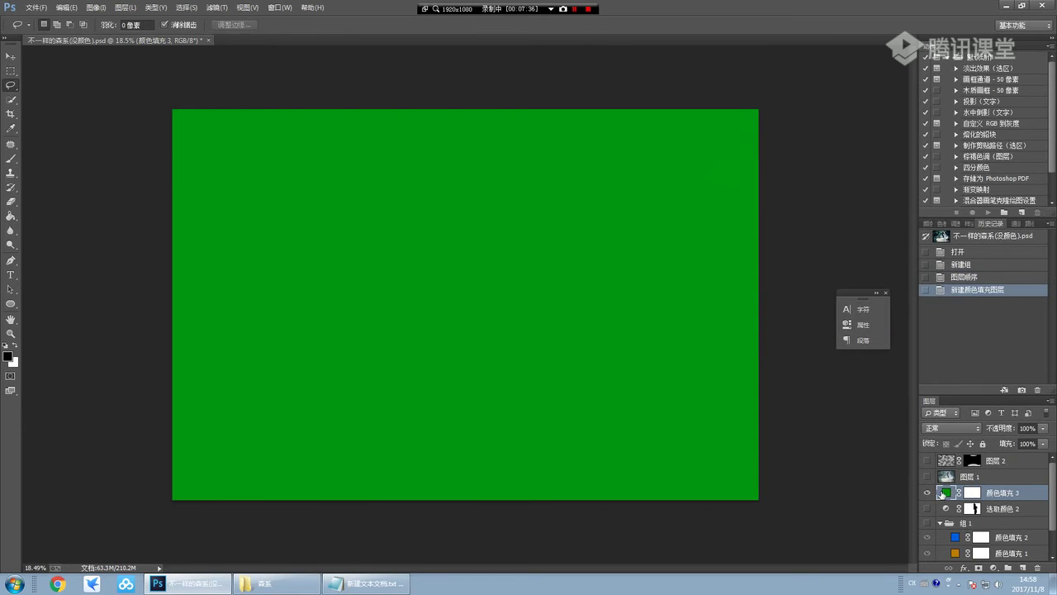
pyautogui.click(967, 432)
pyautogui.click(954, 282)
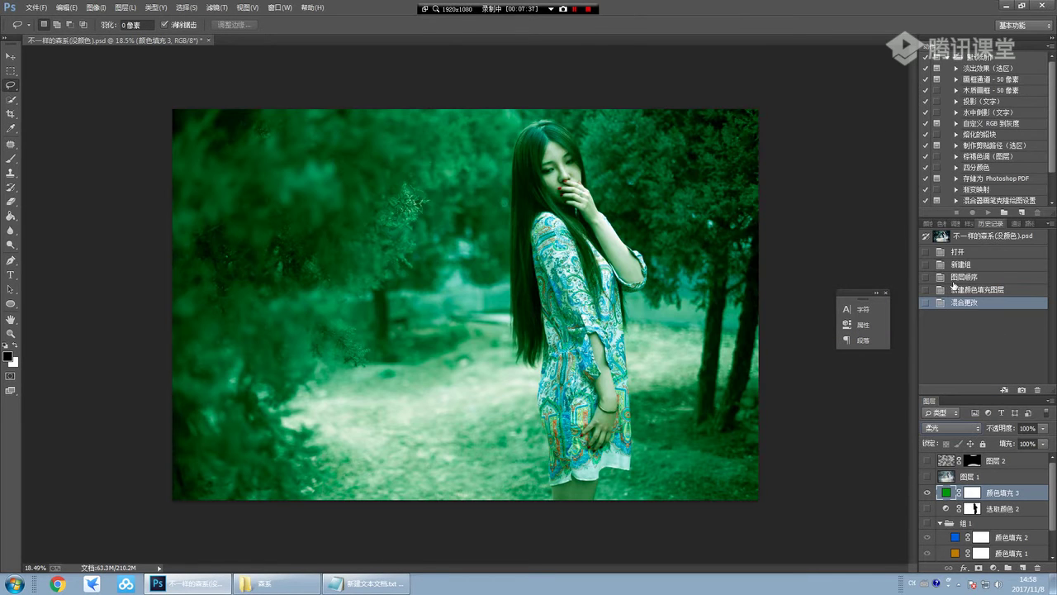
pyautogui.click(967, 430)
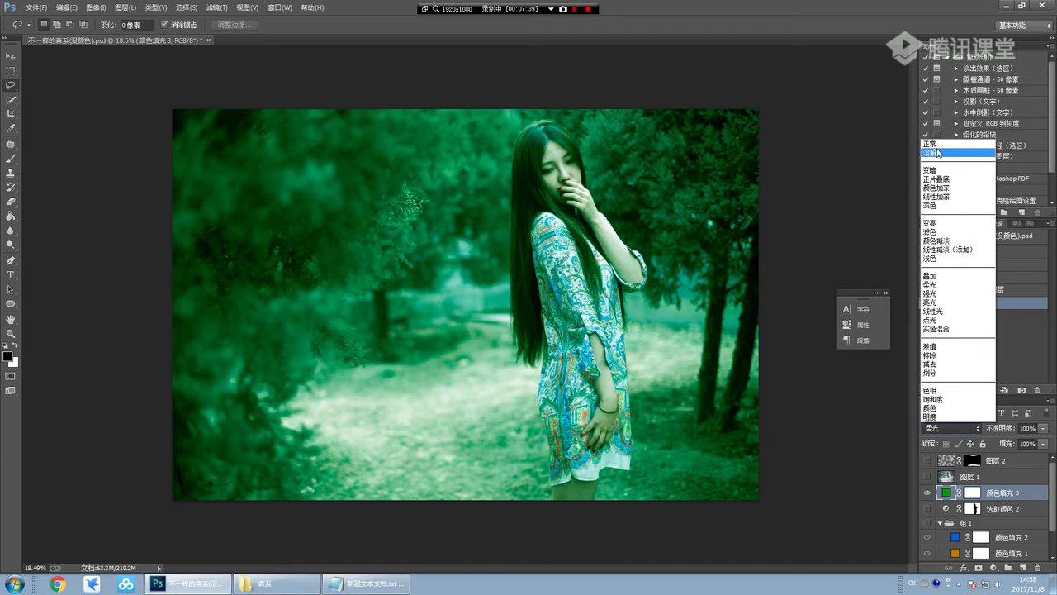
pyautogui.click(933, 144)
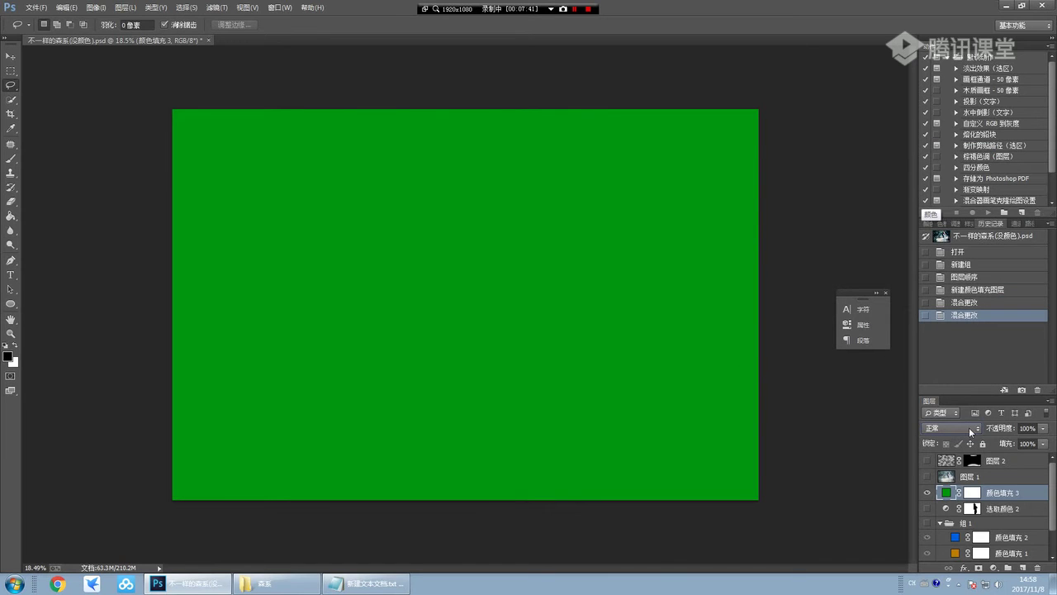
# Lower the green fill's opacity to 50% and settle on Soft Light blending.
pyautogui.moveTo(1043, 429)
pyautogui.mouseDown()
pyautogui.moveTo(987, 448)
pyautogui.moveTo(1019, 446)
pyautogui.mouseUp()
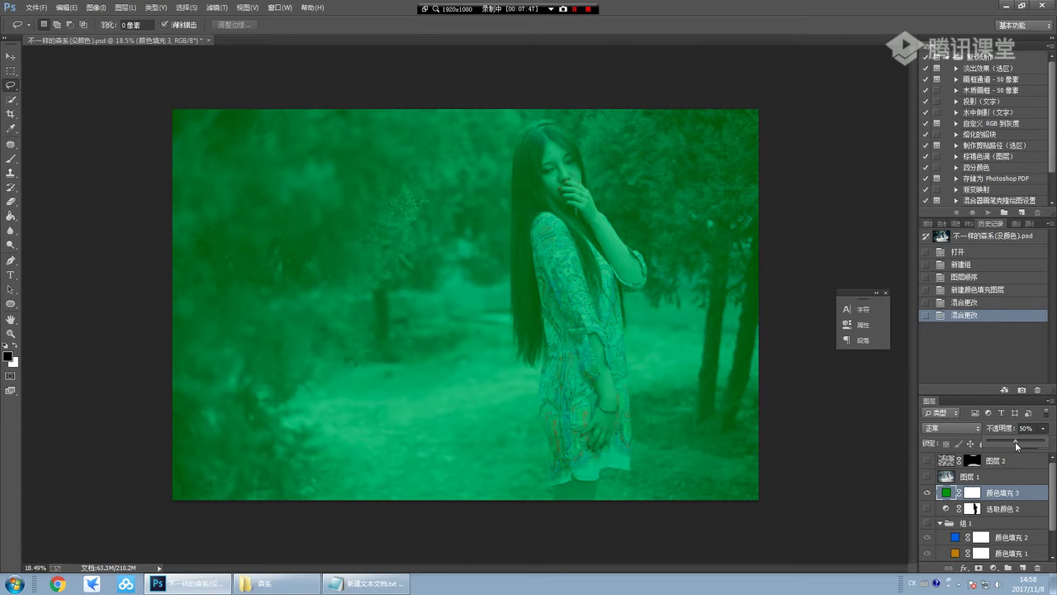
pyautogui.click(952, 428)
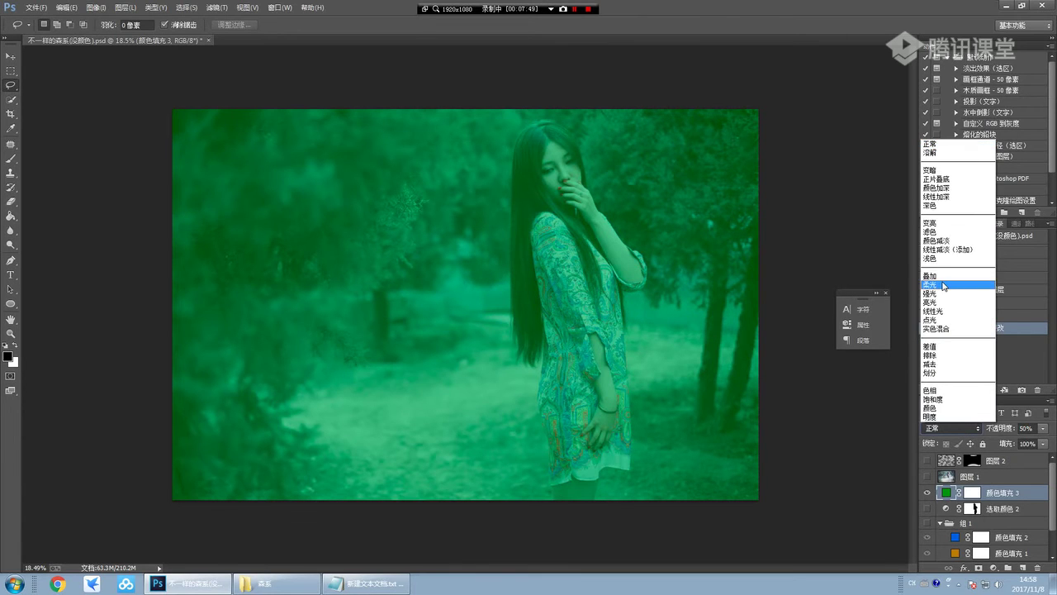
pyautogui.click(944, 285)
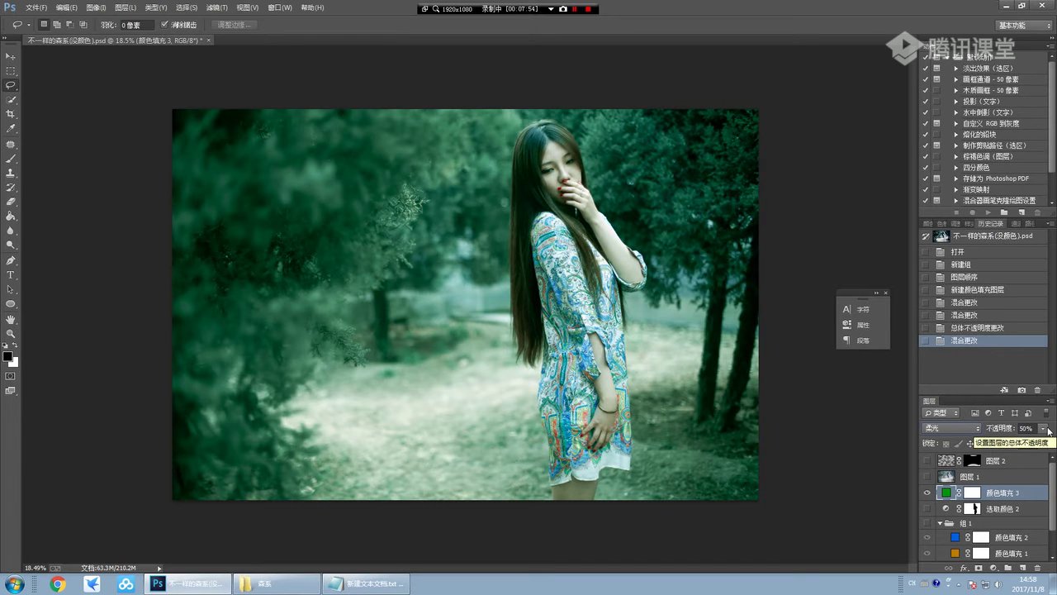
pyautogui.click(951, 428)
pyautogui.click(944, 145)
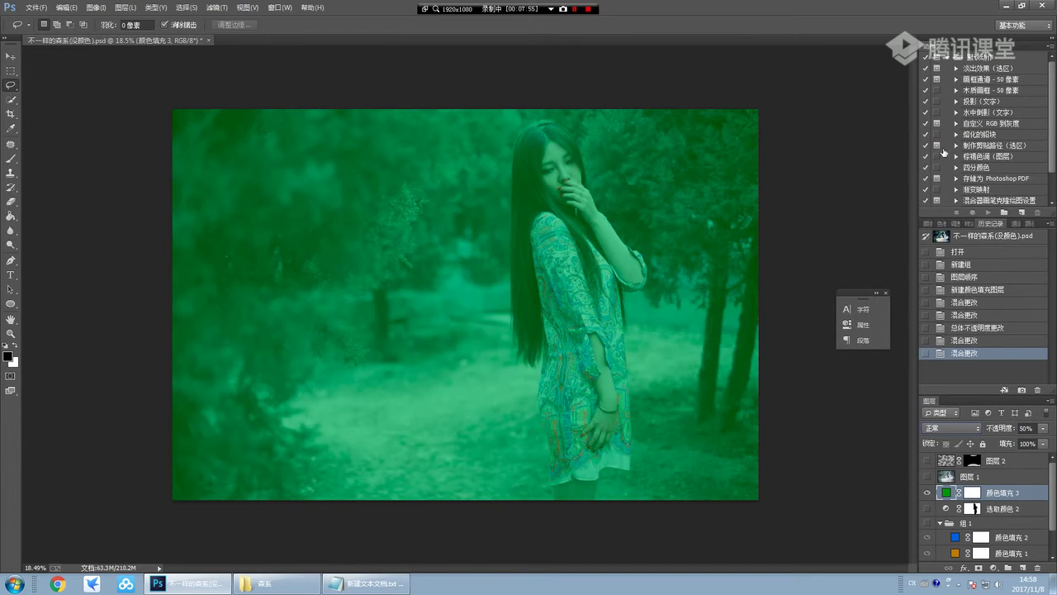
pyautogui.click(950, 428)
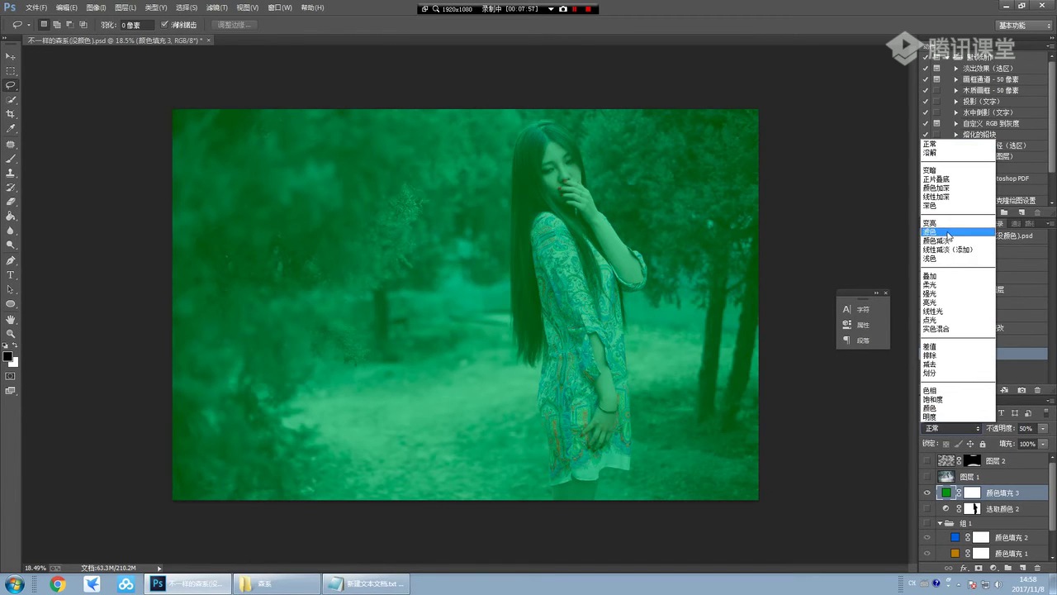
pyautogui.click(943, 285)
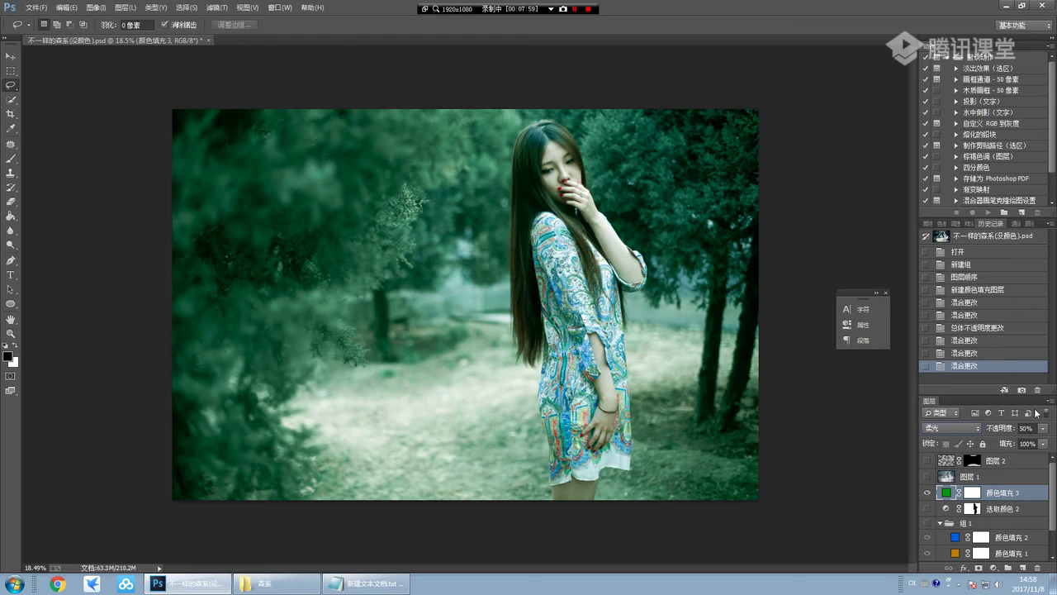
# Change the 颜色填充 3 colour from green to a desaturated teal.
pyautogui.doubleClick(947, 493)
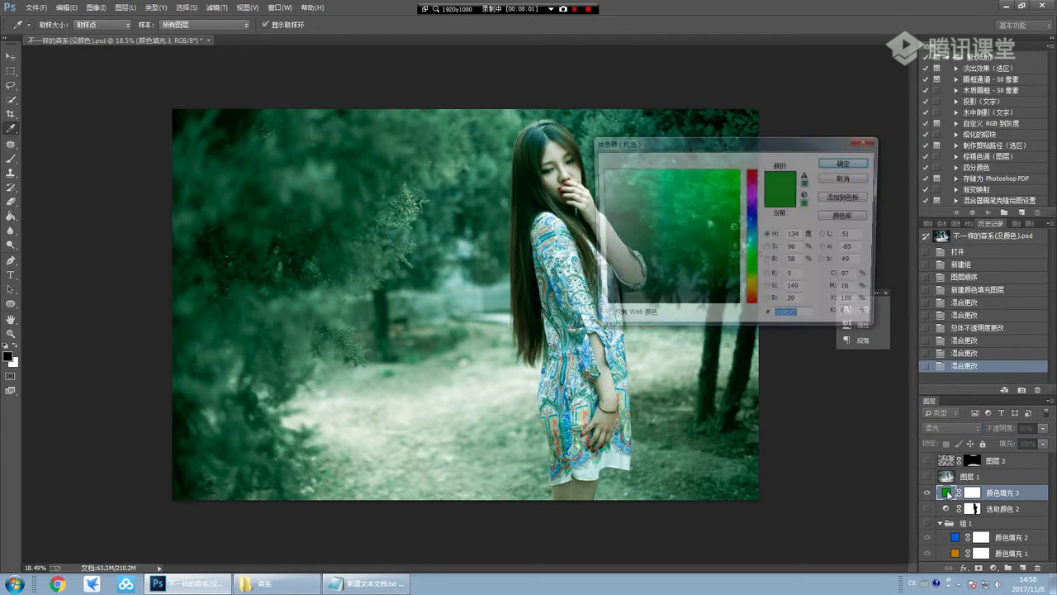
pyautogui.moveTo(661, 143); pyautogui.dragTo(810, 305)
pyautogui.moveTo(899, 419); pyautogui.dragTo(899, 413)
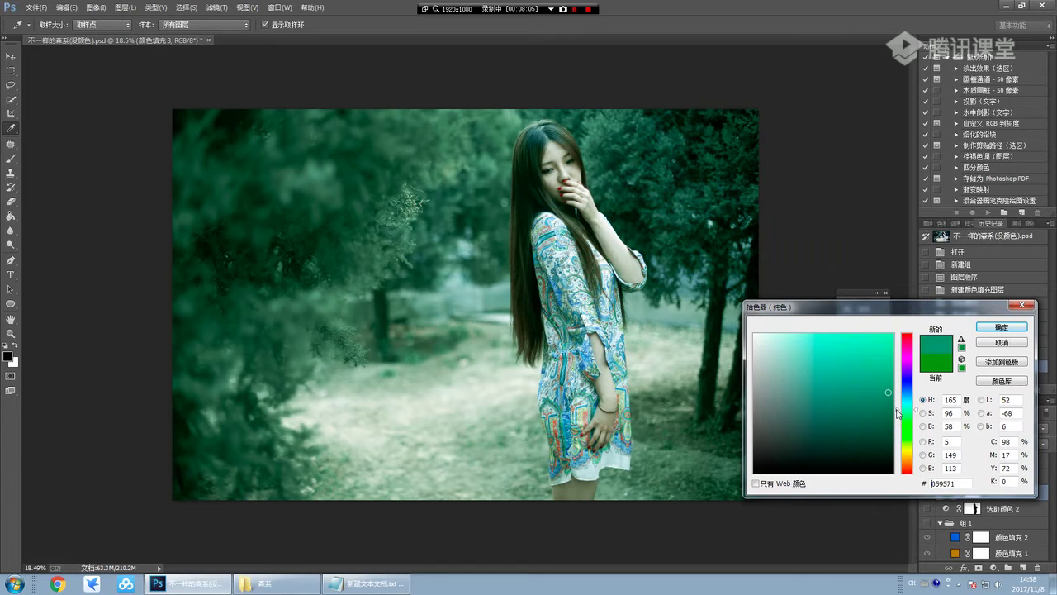
pyautogui.moveTo(816, 399)
pyautogui.mouseDown()
pyautogui.moveTo(803, 400)
pyautogui.moveTo(820, 401)
pyautogui.mouseUp()
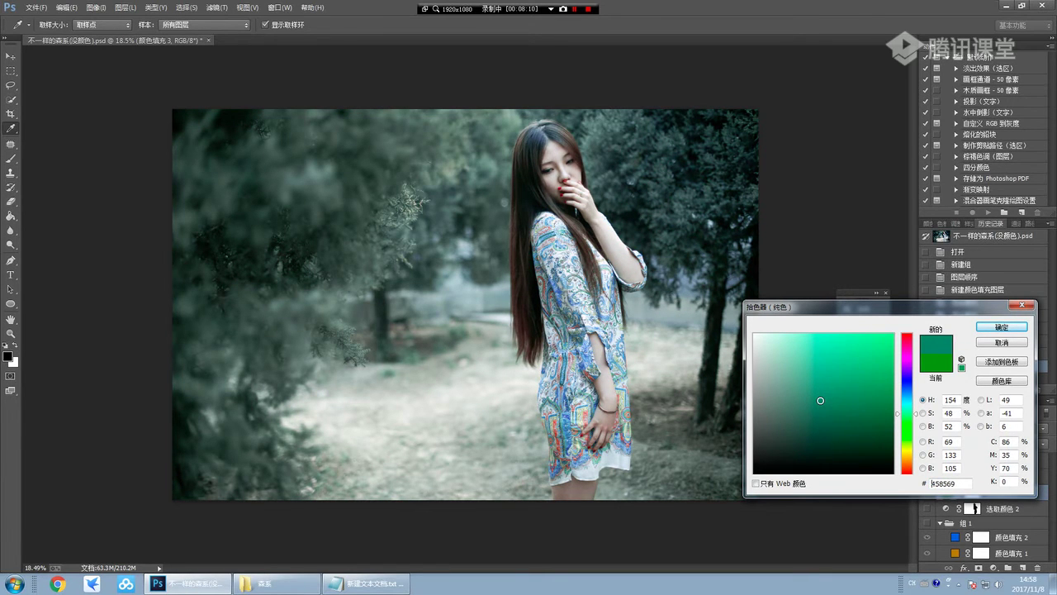
pyautogui.click(1001, 327)
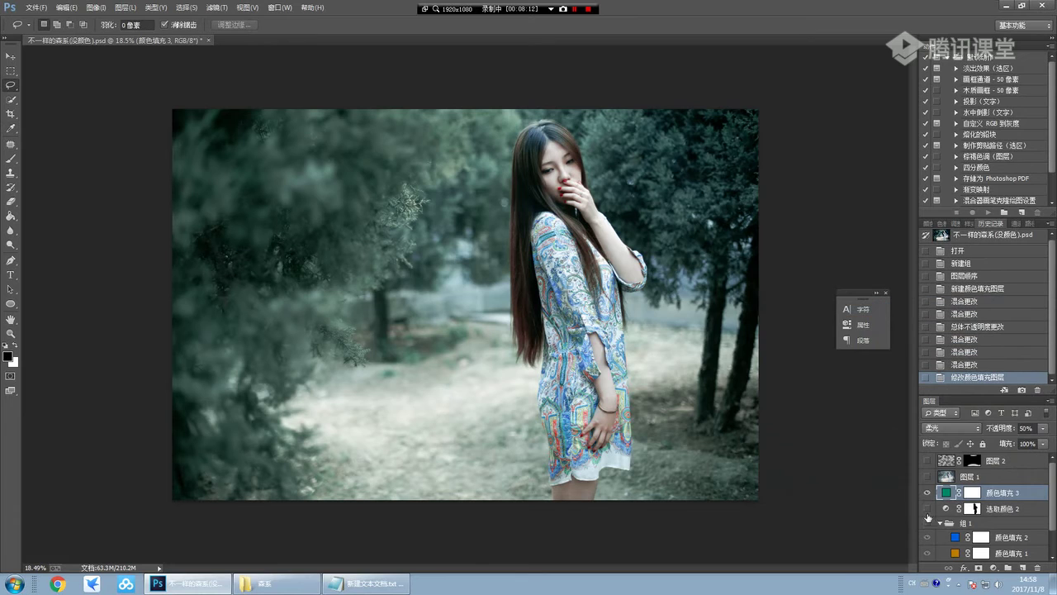
# Move the 选取颜色 2 layer above the teal 颜色填充 3 layer.
pyautogui.click(927, 494)
pyautogui.click(929, 509)
pyautogui.moveTo(968, 477)
pyautogui.mouseDown()
pyautogui.moveTo(972, 489)
pyautogui.moveTo(968, 477)
pyautogui.moveTo(944, 516)
pyautogui.mouseUp()
# Toggle the teal fill and 组 1 on and off to compare, ending with the tint hidden.
pyautogui.click(927, 484)
pyautogui.click(927, 484)
pyautogui.click(927, 491)
pyautogui.click(928, 491)
pyautogui.click(928, 479)
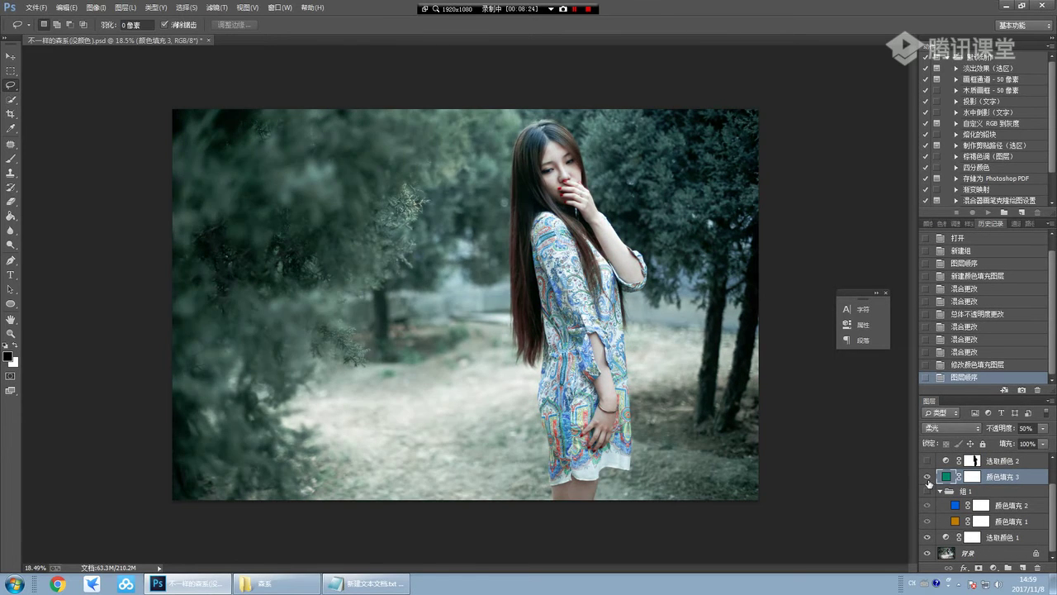
pyautogui.click(928, 479)
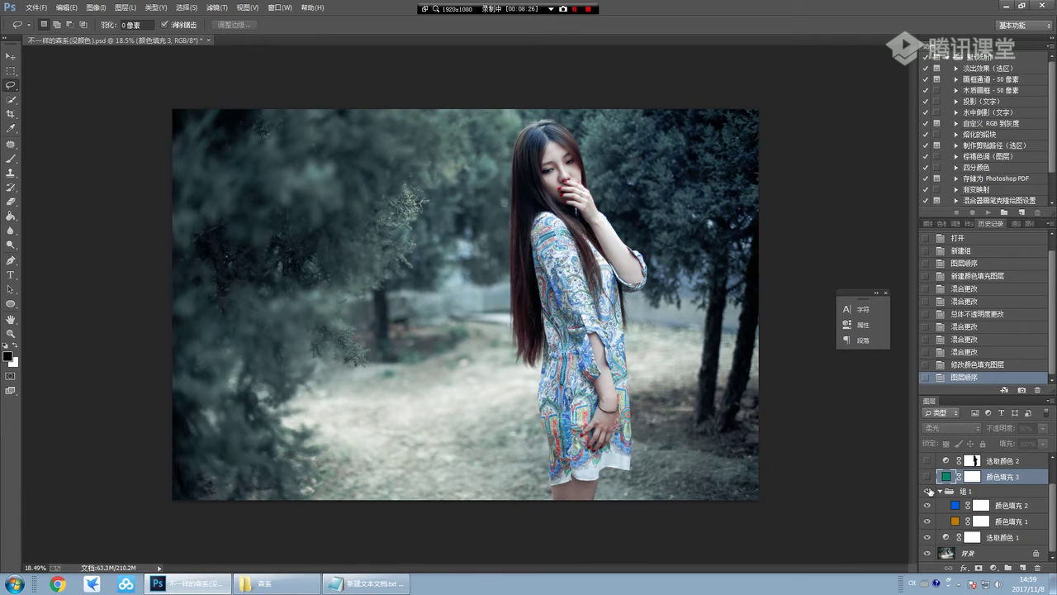
# Show 颜色填充 3 again and change its colour to a darker teal.
pyautogui.click(928, 477)
pyautogui.doubleClick(944, 477)
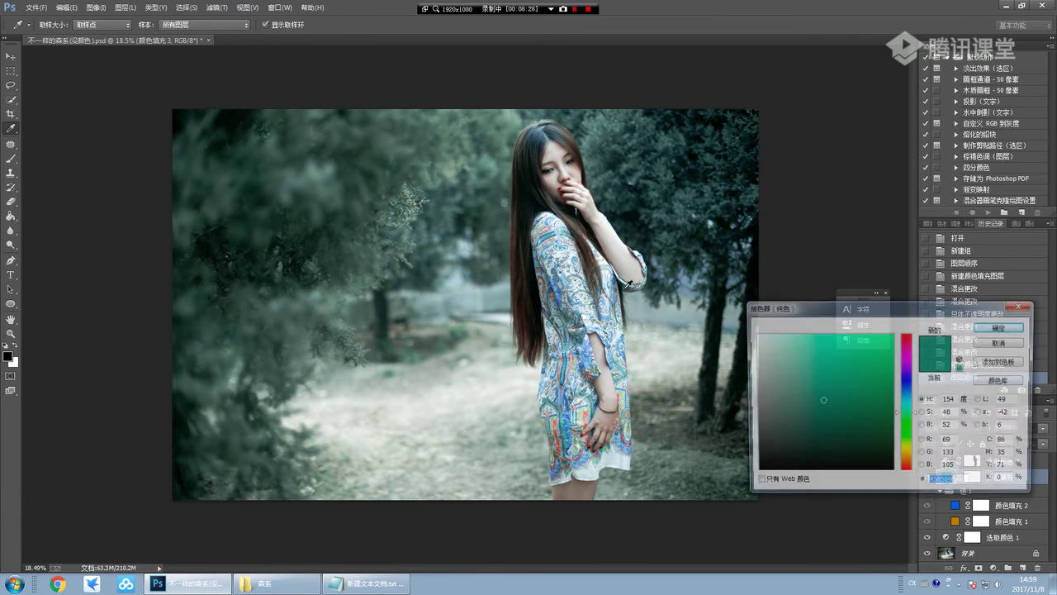
pyautogui.click(824, 418)
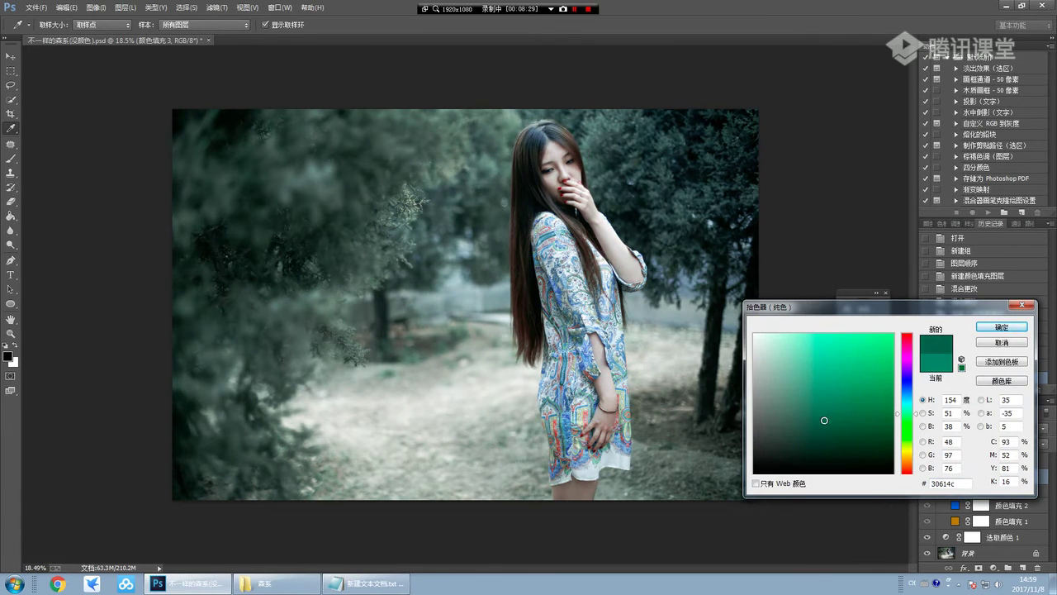
pyautogui.click(1002, 327)
# Toggle the darker teal tint on and off to compare it with the plain photo.
pyautogui.click(928, 477)
pyautogui.click(927, 477)
pyautogui.click(927, 478)
pyautogui.click(927, 477)
pyautogui.click(927, 477)
pyautogui.click(927, 479)
pyautogui.click(928, 479)
pyautogui.click(928, 479)
pyautogui.click(927, 479)
pyautogui.click(928, 479)
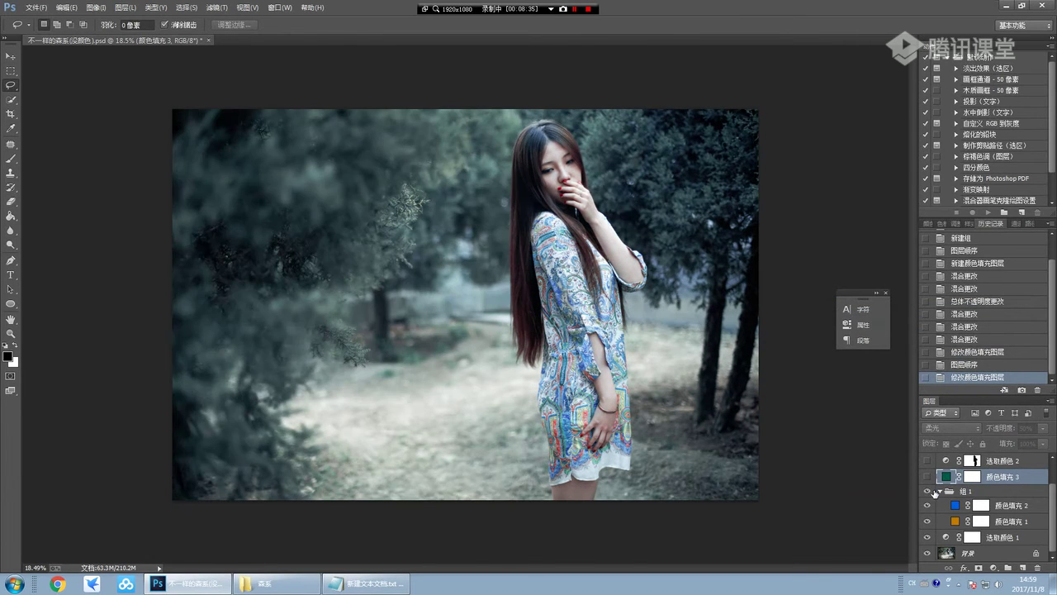
pyautogui.click(927, 477)
# Shift the 颜色填充 3 hue to a deeper cyan-teal, H 176 (2c5b58).
pyautogui.doubleClick(947, 476)
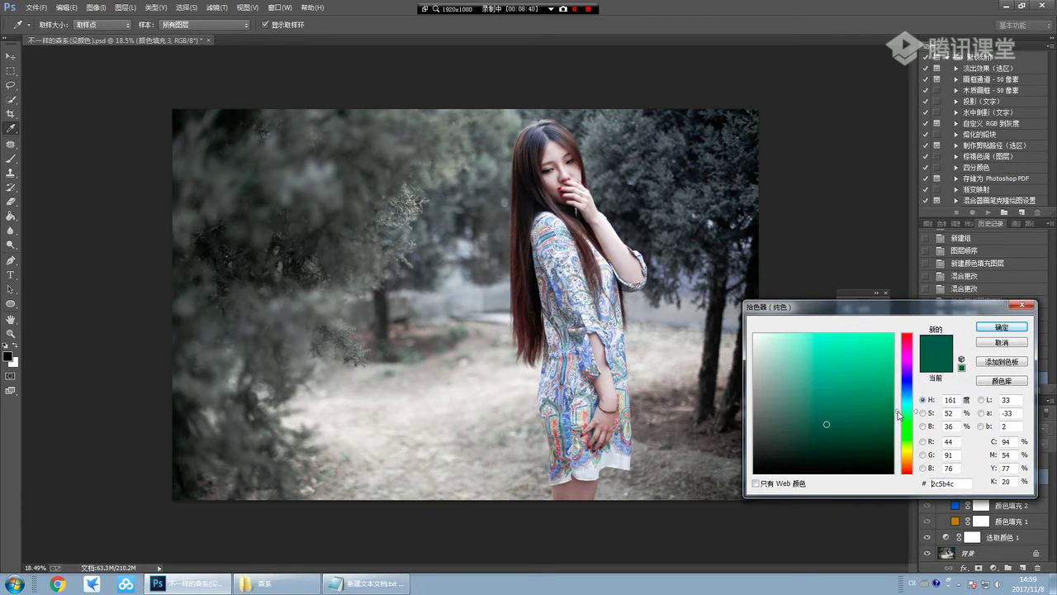
pyautogui.moveTo(901, 416); pyautogui.dragTo(899, 408)
pyautogui.click(1001, 329)
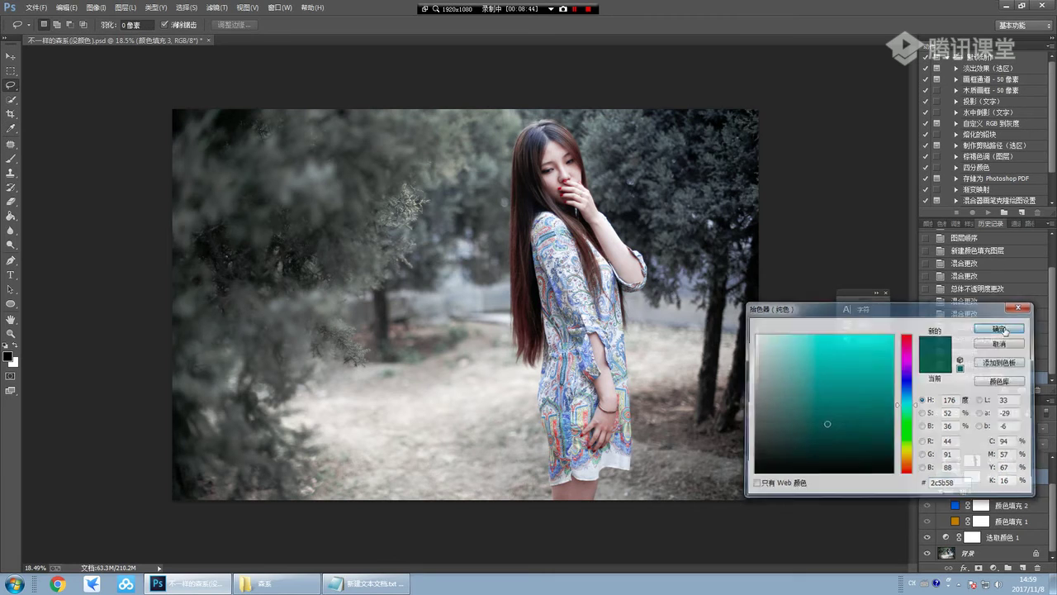
# Toggle the cyan-teal tint on and off to compare, keeping it applied.
pyautogui.click(929, 476)
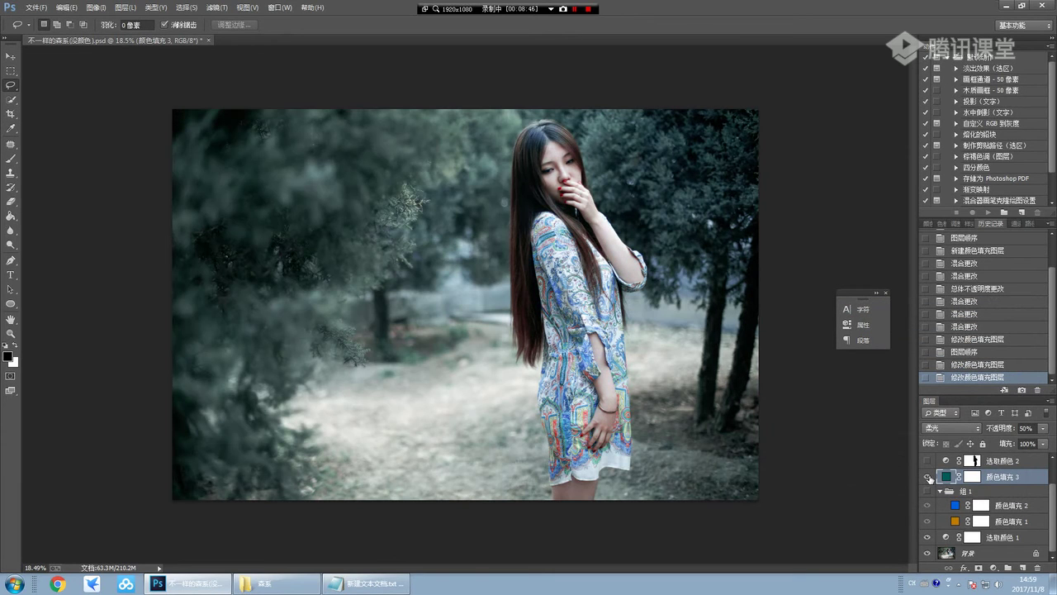
pyautogui.click(929, 477)
pyautogui.click(929, 478)
pyautogui.click(929, 479)
pyautogui.click(929, 479)
pyautogui.click(929, 479)
pyautogui.click(929, 479)
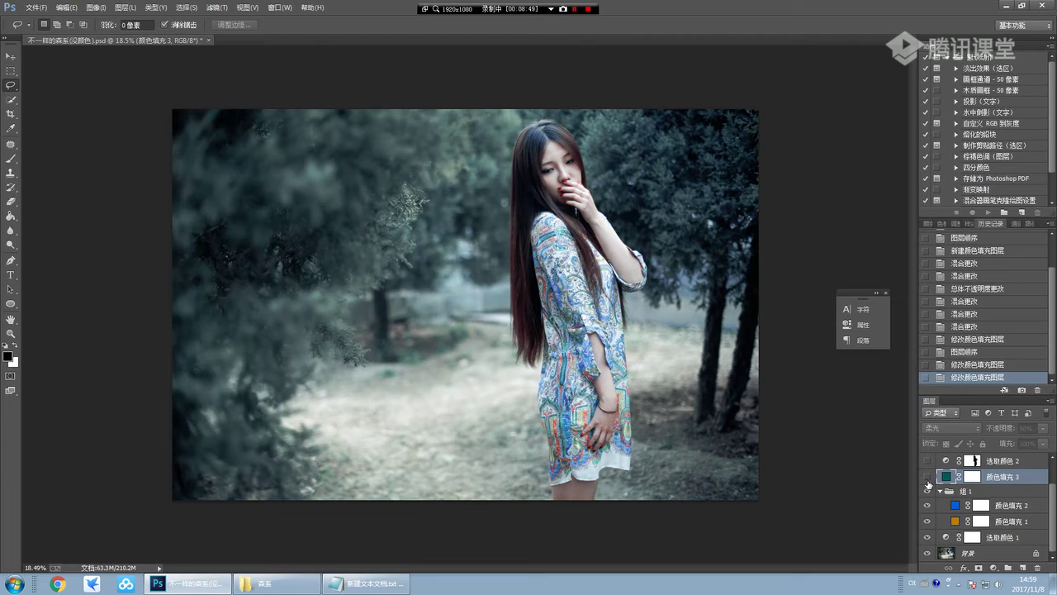
pyautogui.click(928, 479)
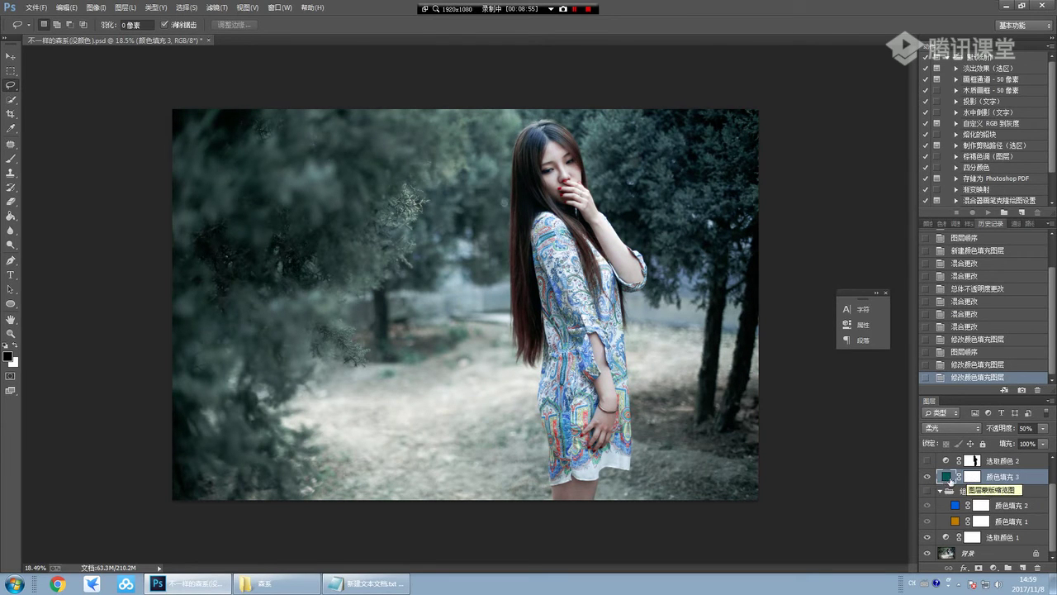
pyautogui.click(926, 476)
pyautogui.click(926, 476)
# Save a JPEG copy of the graded portrait at quality 10.
pyautogui.hotkey('ctrl', 'shift', 's')
pyautogui.click(155, 252)
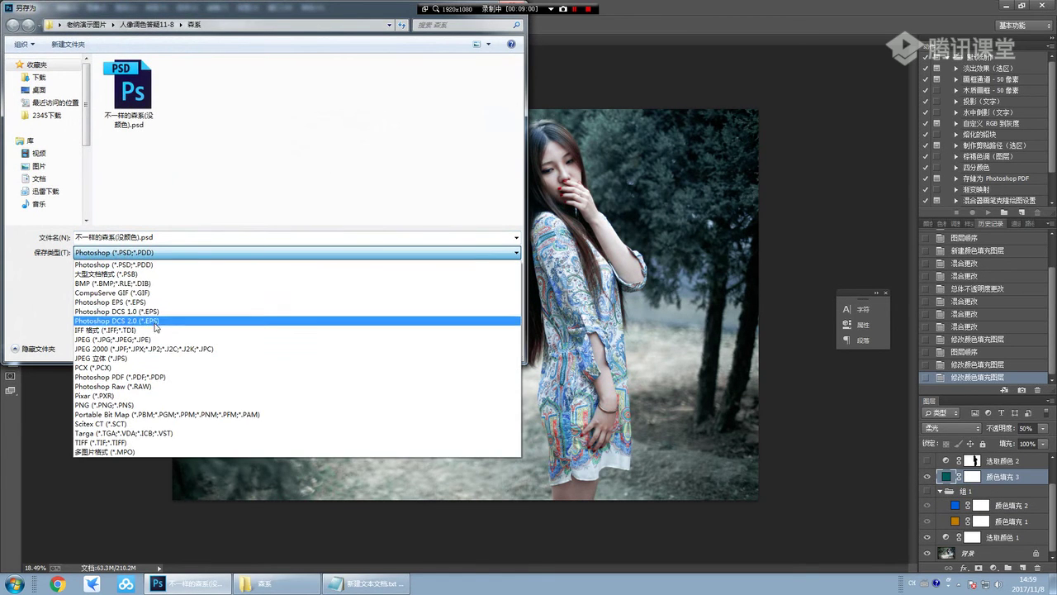
pyautogui.click(154, 339)
pyautogui.click(432, 348)
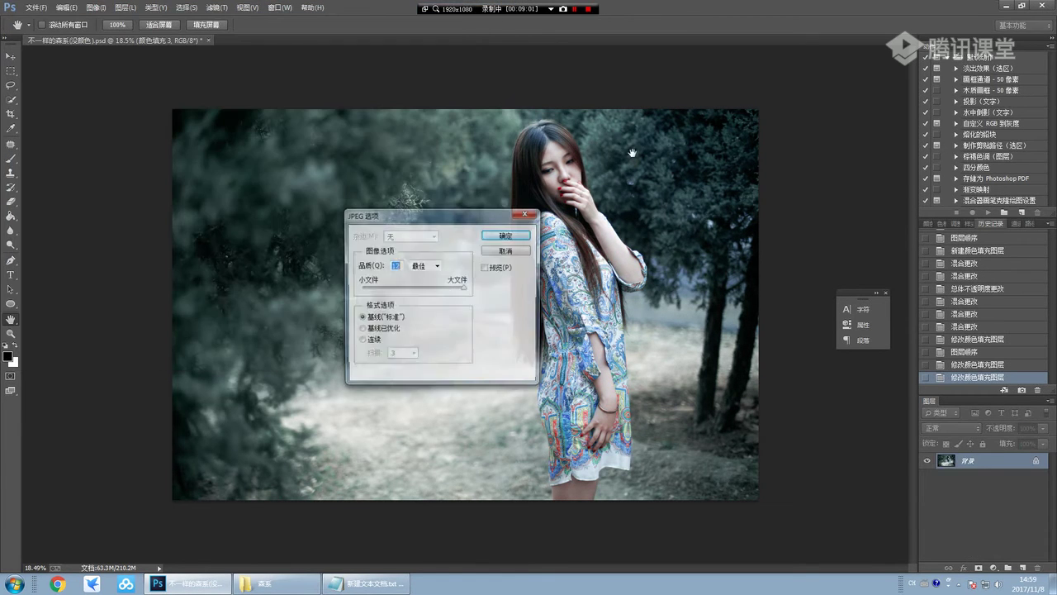
pyautogui.write('10')
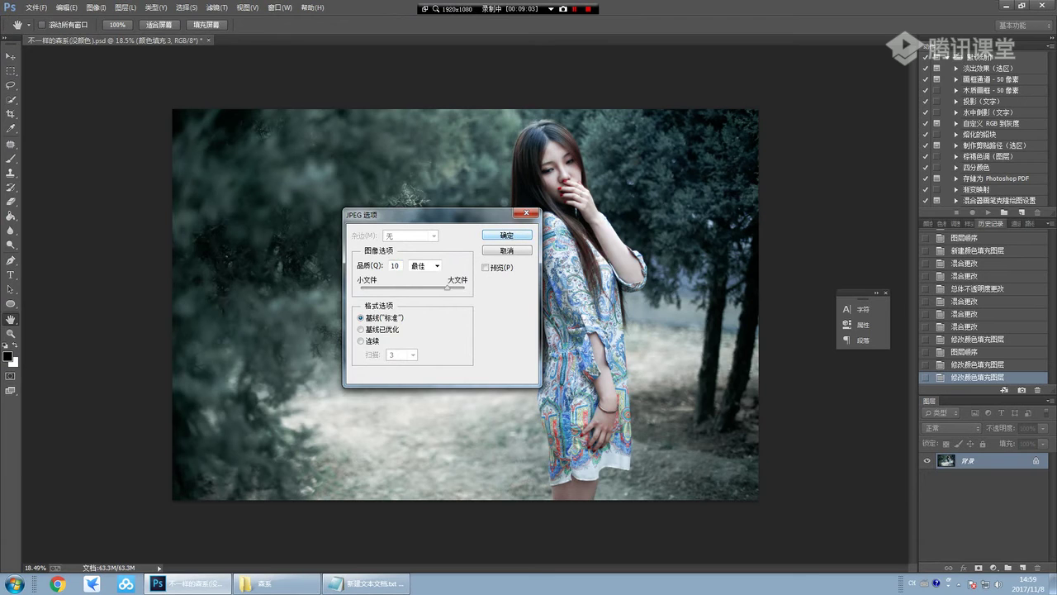
pyautogui.click(515, 234)
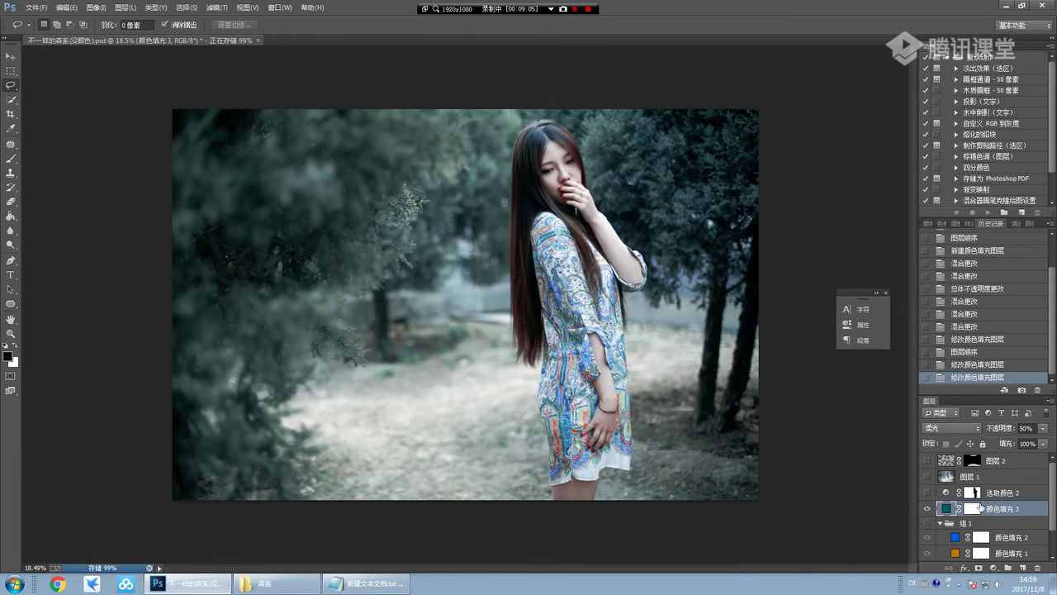
# Save a second JPEG copy, 不一样的森系(没颜色)1.jpg, with the same JPEG options.
pyautogui.hotkey('ctrl', 'shift', 's')
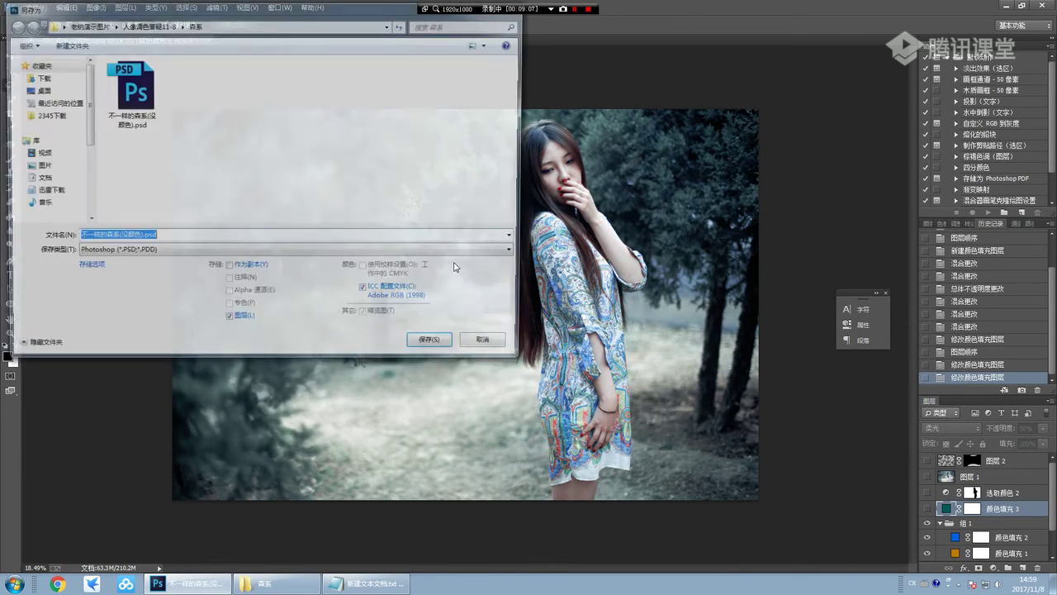
pyautogui.click(299, 252)
pyautogui.click(184, 339)
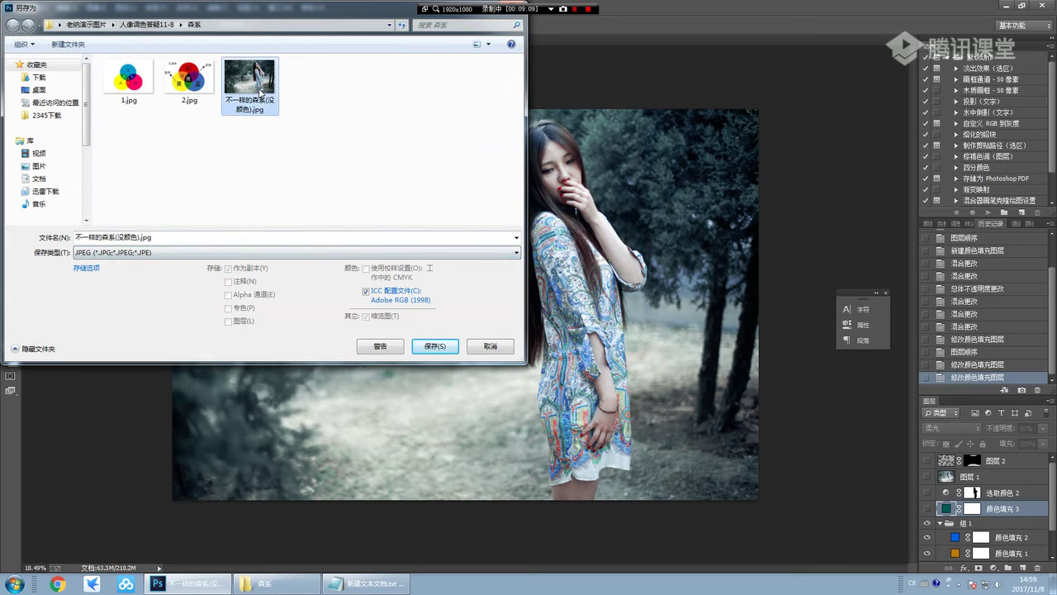
pyautogui.click(477, 346)
pyautogui.click(505, 239)
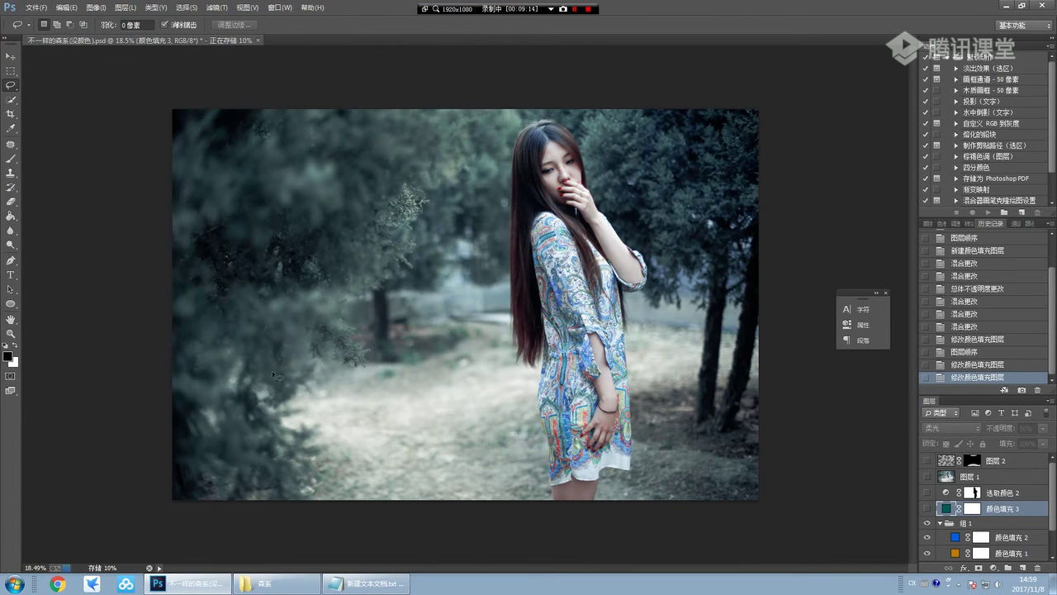
# Create a new folder in the 森系 folder and move both JPEGs into it.
pyautogui.click(263, 583)
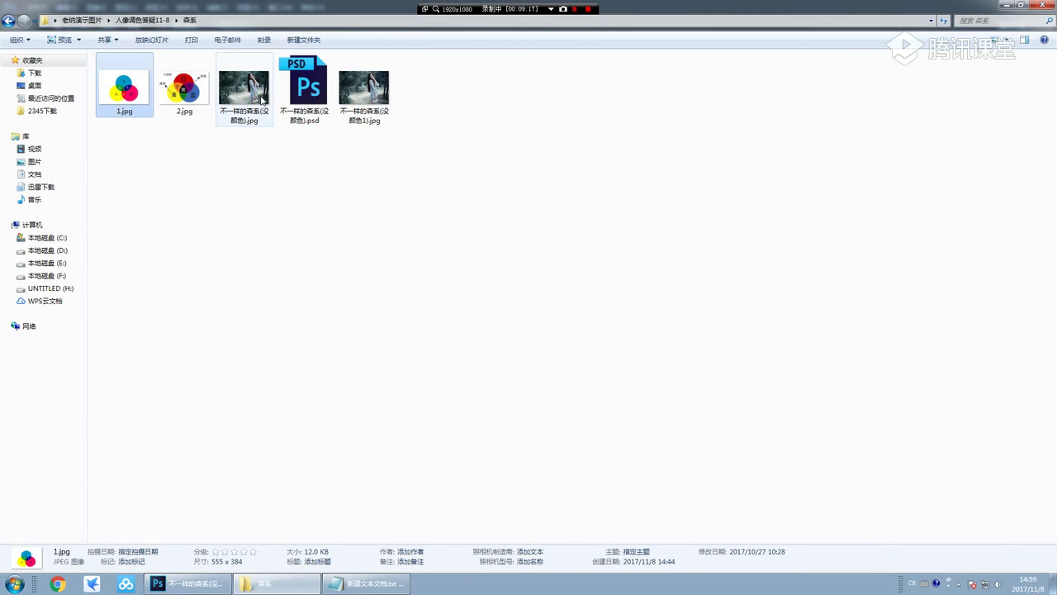
pyautogui.click(303, 39)
pyautogui.click(424, 87)
pyautogui.keyDown('ctrl'); pyautogui.click(303, 87); pyautogui.keyUp('ctrl')
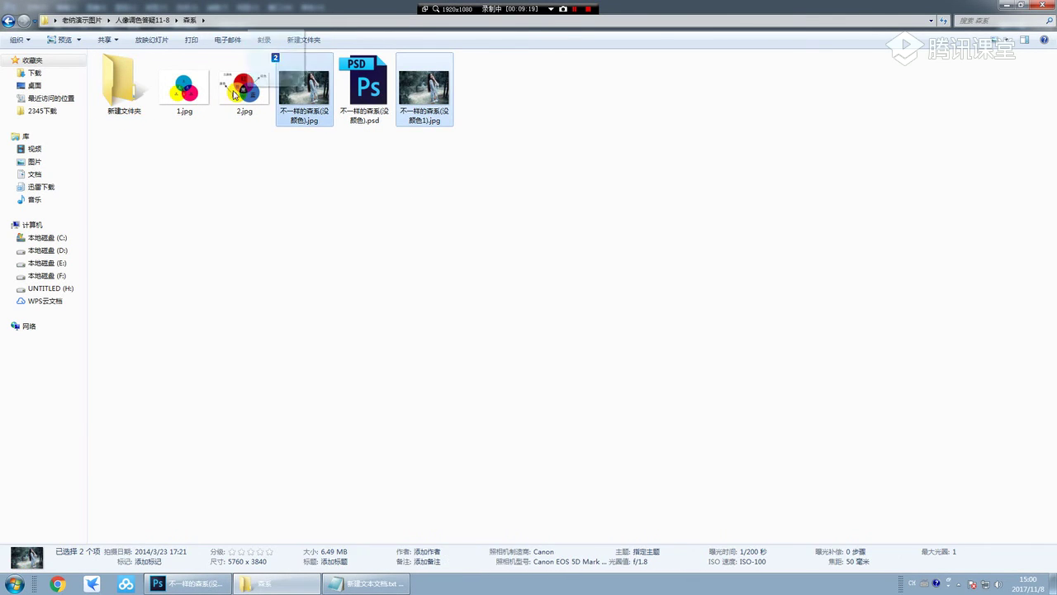
pyautogui.moveTo(303, 87); pyautogui.dragTo(124, 83)
# Open the first JPEG from the new folder in Windows Photo Viewer and view the other version.
pyautogui.doubleClick(124, 83)
pyautogui.doubleClick(122, 83)
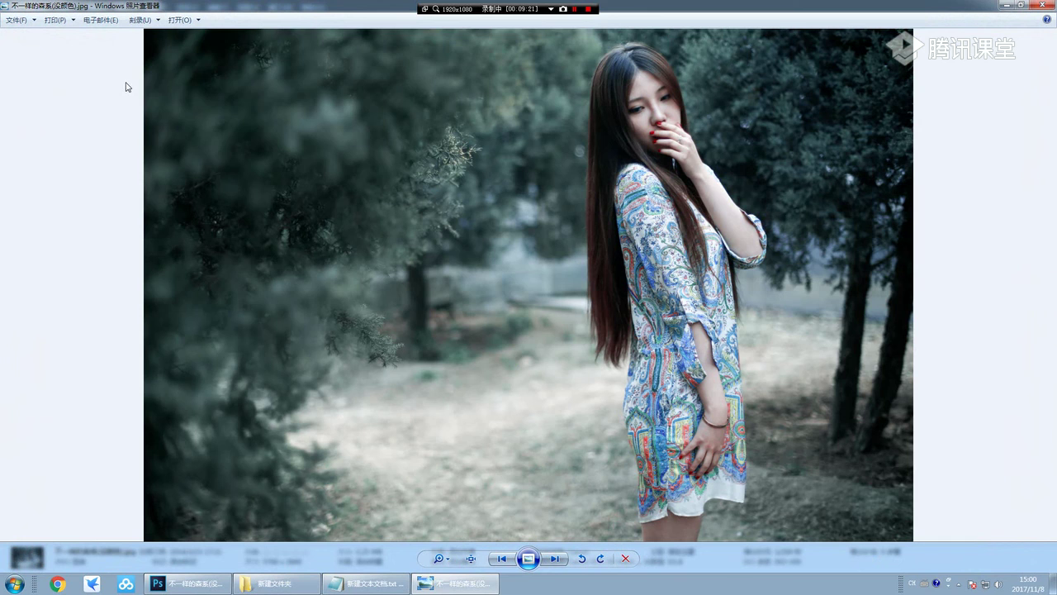
pyautogui.press('Right')
pyautogui.press('Left')
# Flip repeatedly between the two JPEG versions, then return to the Photoshop document.
pyautogui.press('Right')
pyautogui.press('Left')
pyautogui.press('Right')
pyautogui.press('Left')
pyautogui.press('Right')
pyautogui.press('Left')
pyautogui.press('Right')
pyautogui.press('Left')
pyautogui.press('Right')
pyautogui.press('Left')
pyautogui.press('Right')
pyautogui.press('Left')
pyautogui.press('Right')
pyautogui.press('Left')
pyautogui.press('Right')
pyautogui.press('Left')
pyautogui.press('Right')
pyautogui.press('Left')
pyautogui.press('Right')
pyautogui.press('Left')
pyautogui.click(188, 583)
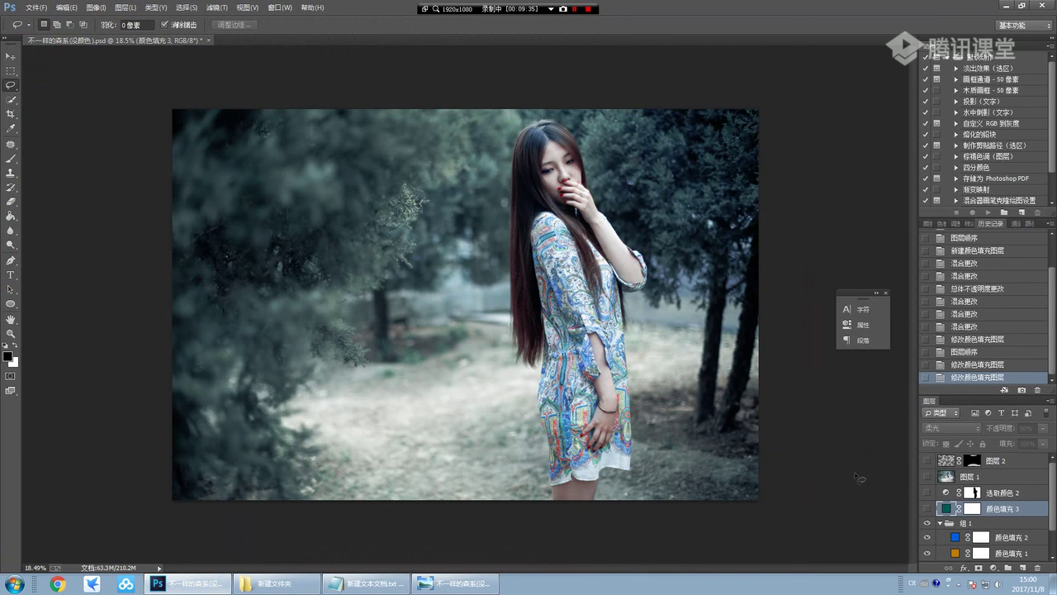
pyautogui.click(928, 508)
pyautogui.click(928, 508)
pyautogui.click(927, 508)
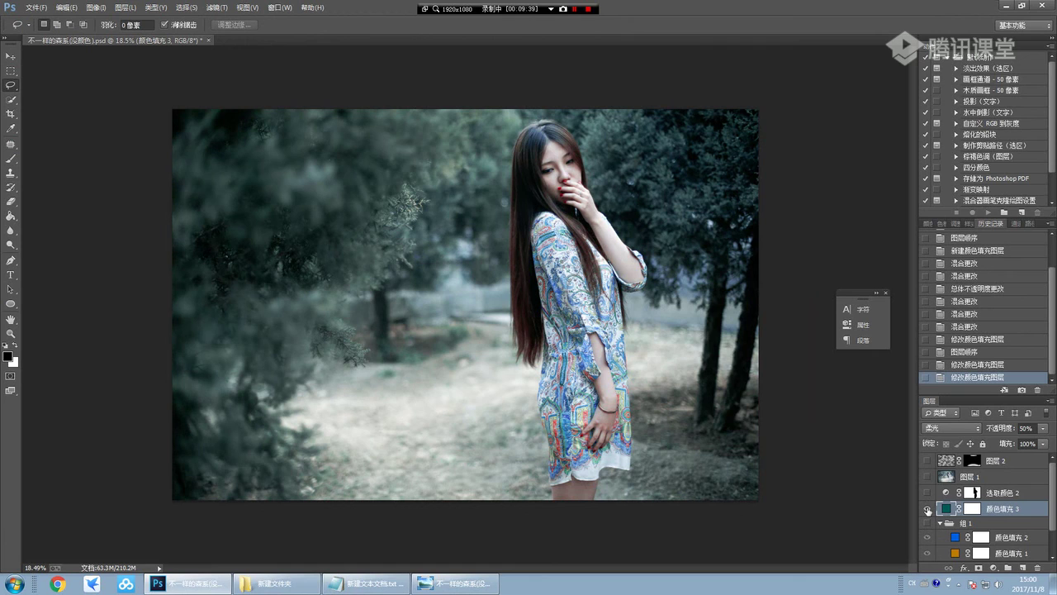
pyautogui.scroll(-2, 929, 510)
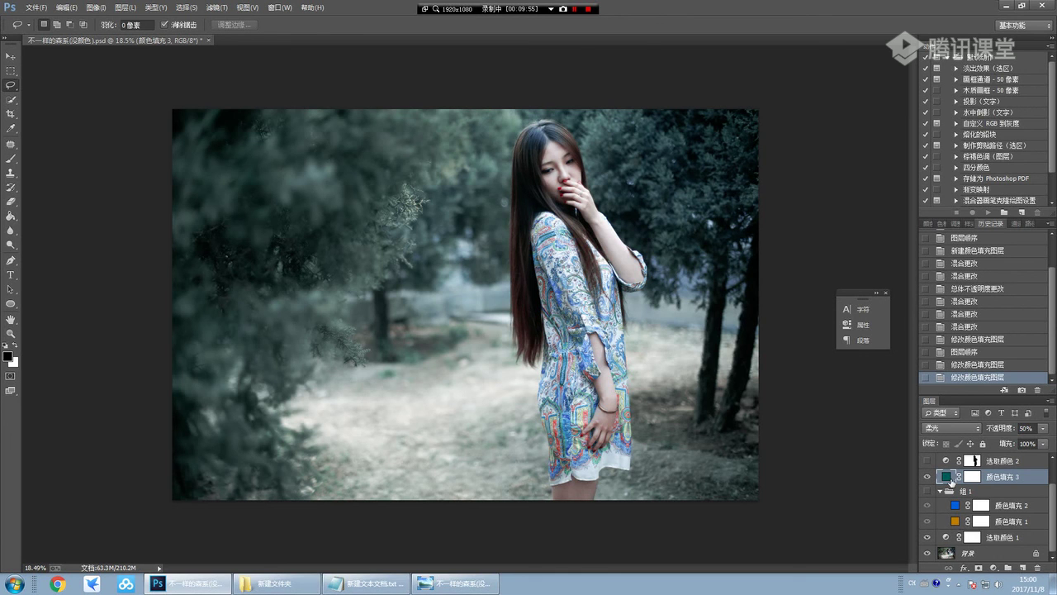
pyautogui.click(928, 477)
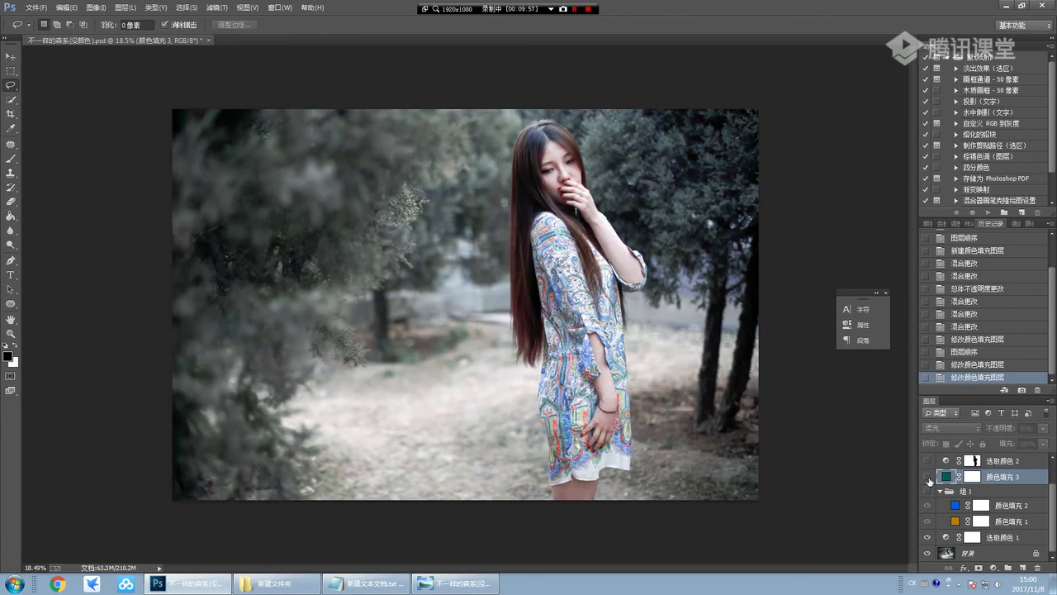